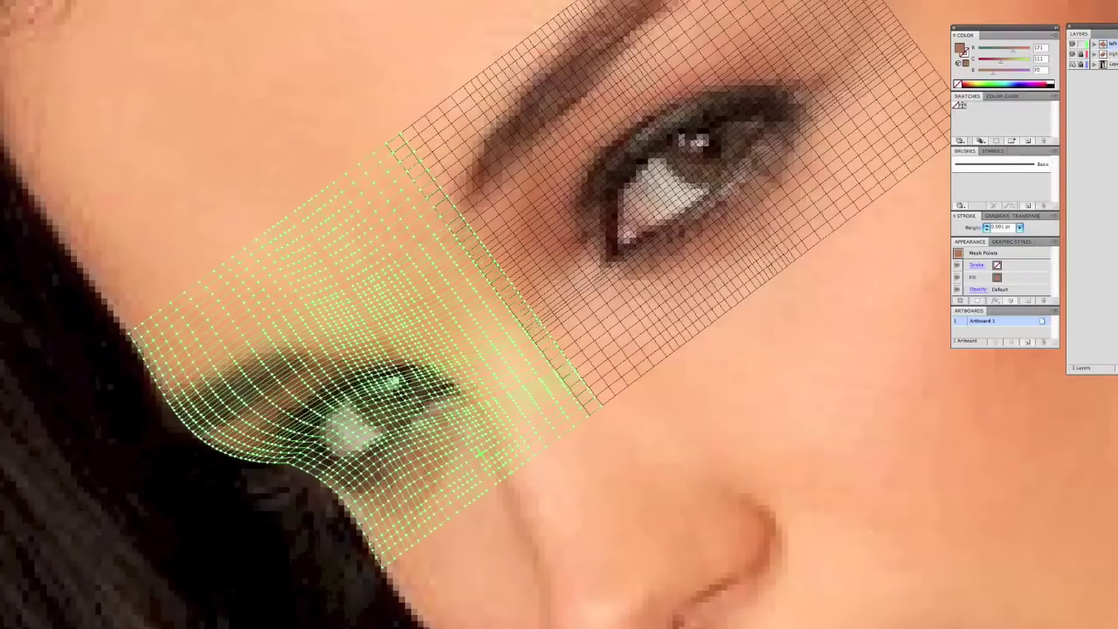
Preview the artwork, then hide and restore the left-eye layer to inspect the right-eye gradient mesh beneath it.
left_click(166, 0)
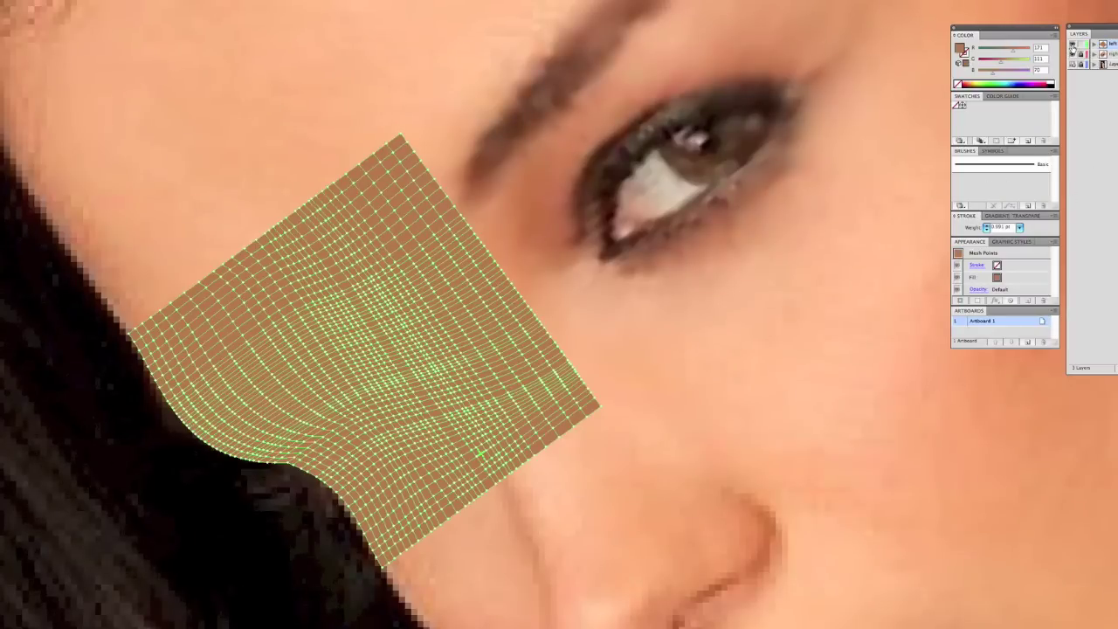
left_click(1073, 54)
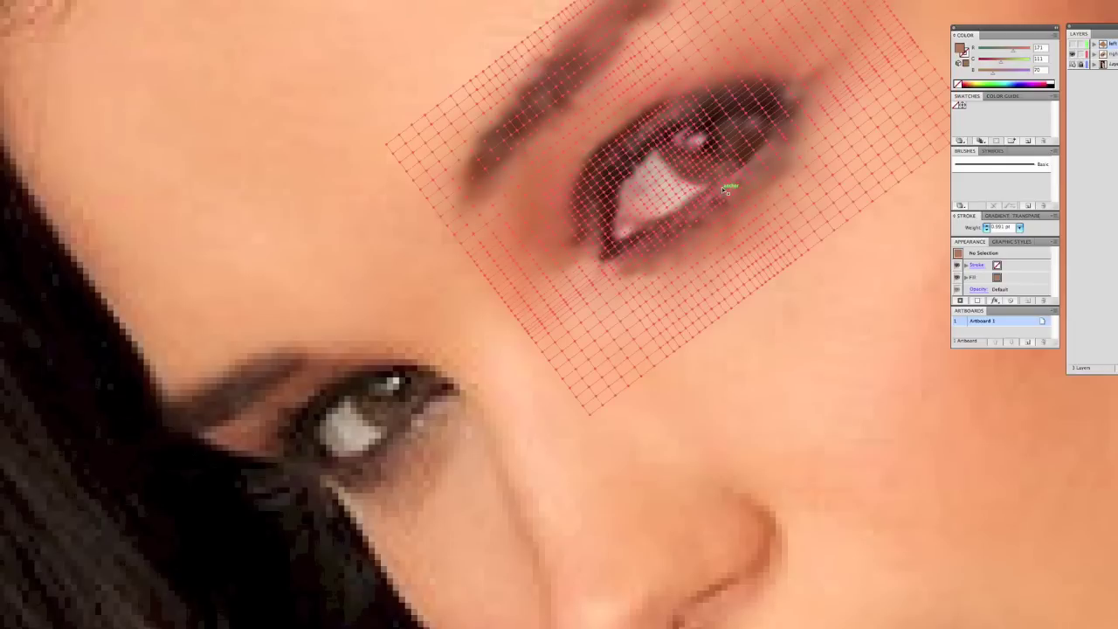
left_click(725, 190)
left_click(925, 489)
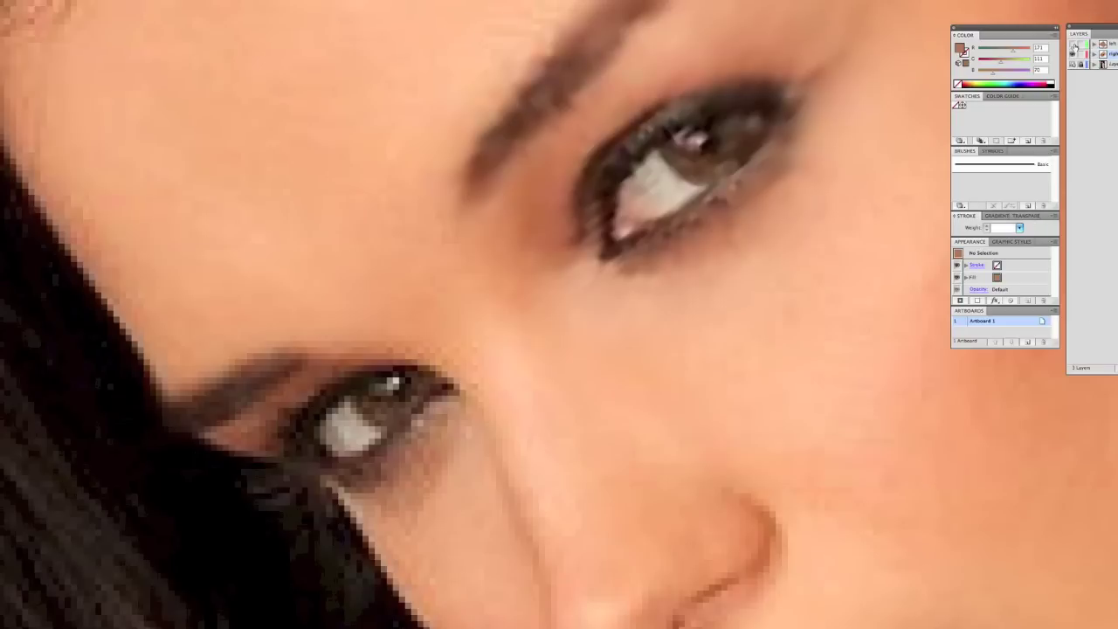
left_click(1073, 43)
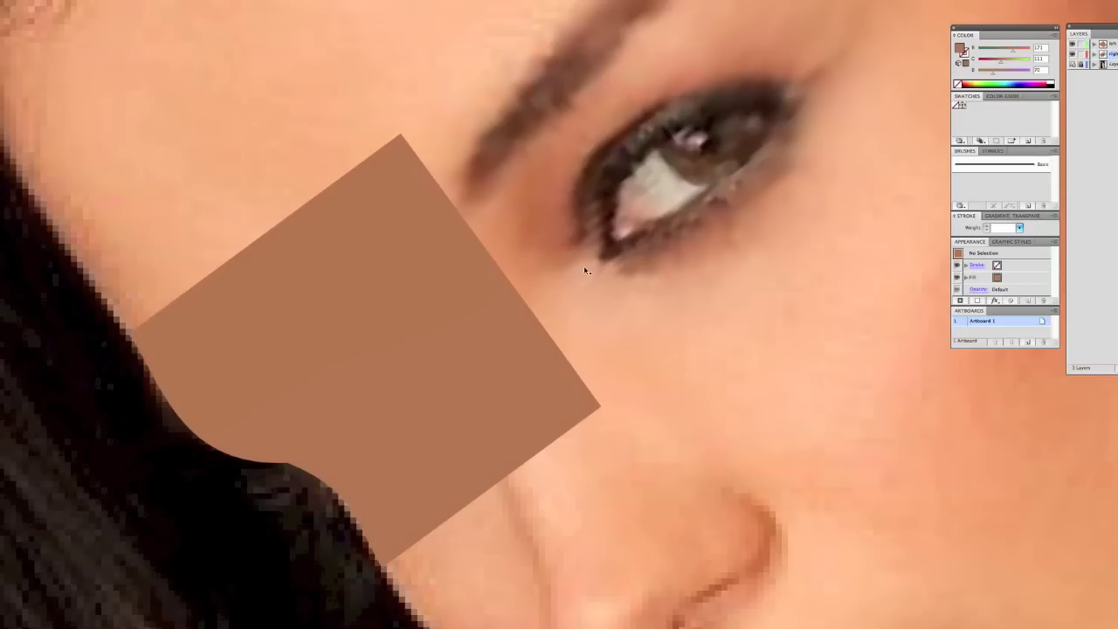
Return to the outline display and select the two eye meshes in turn to examine where they overlap at the nose bridge.
left_click(545, 232)
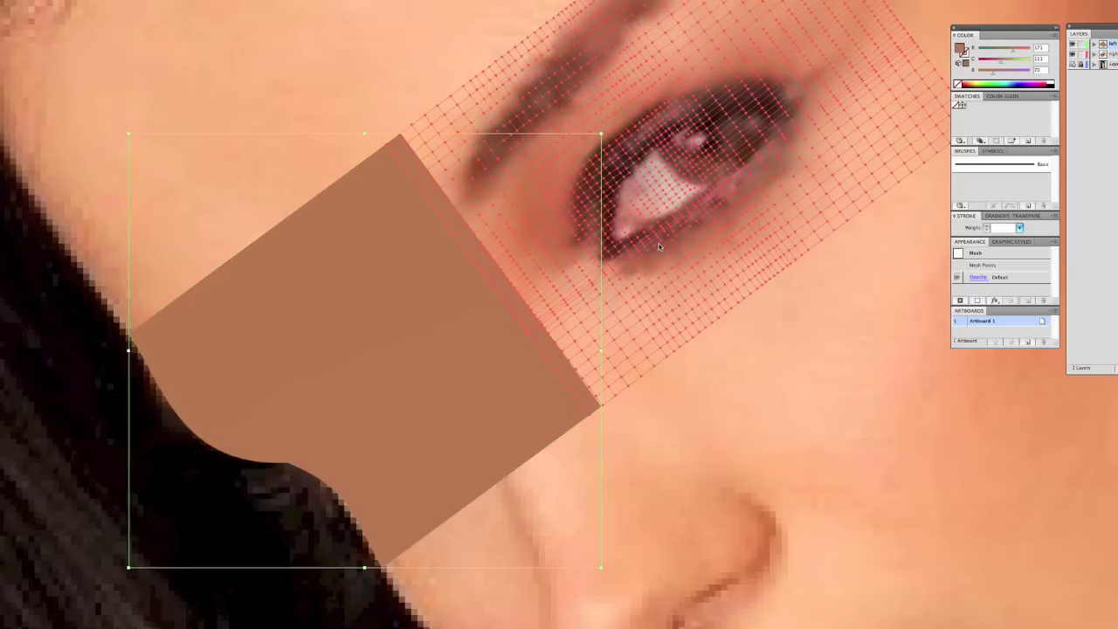
left_click(155, 0)
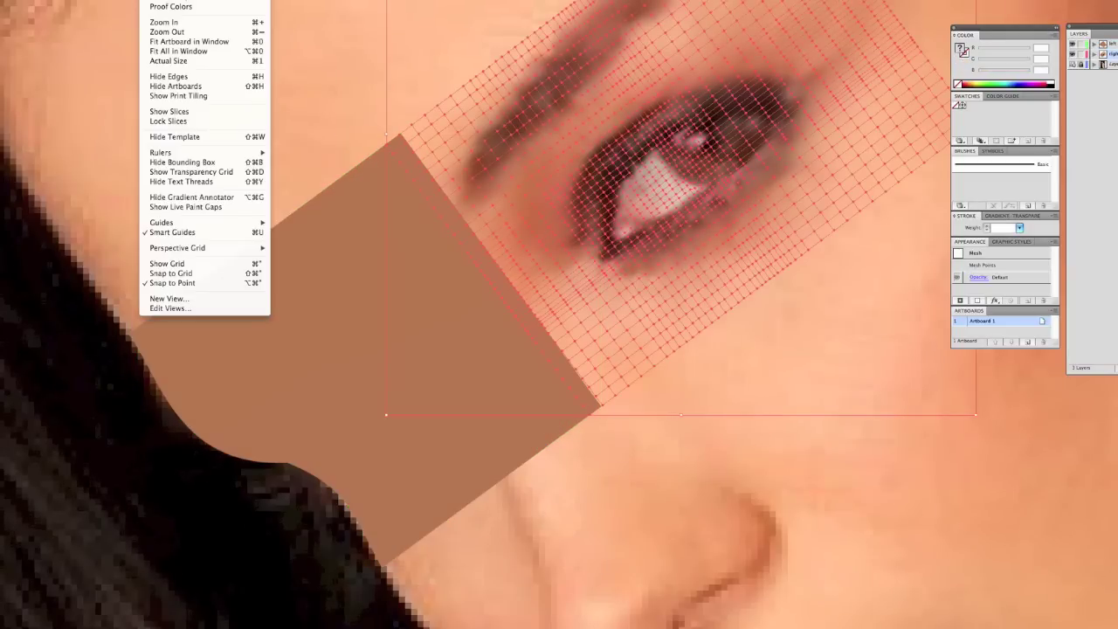
left_click(166, 0)
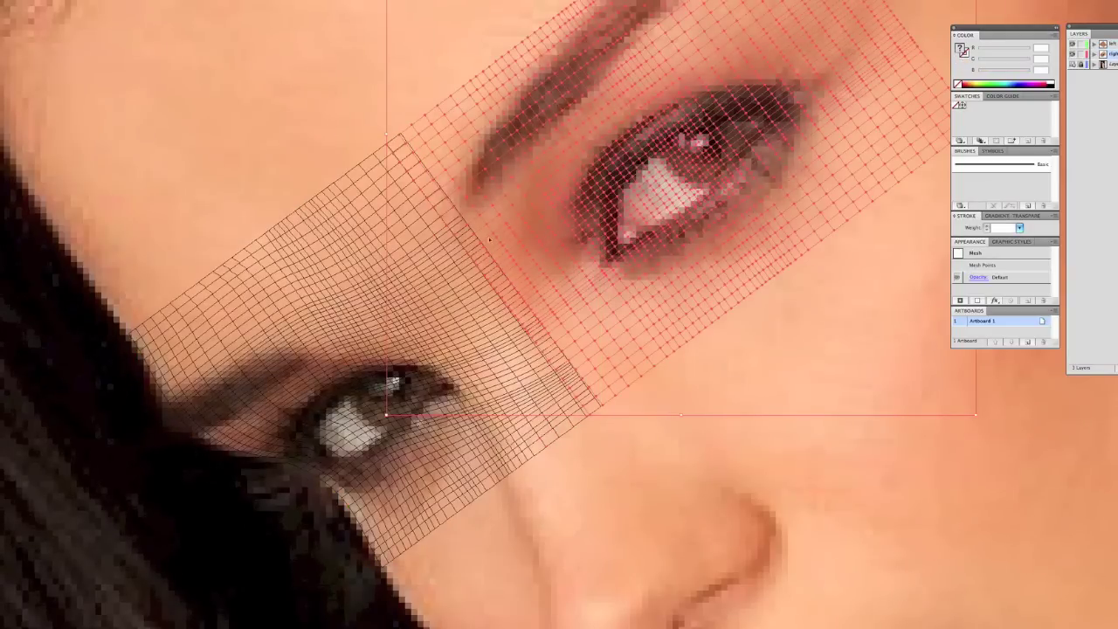
left_click(378, 160)
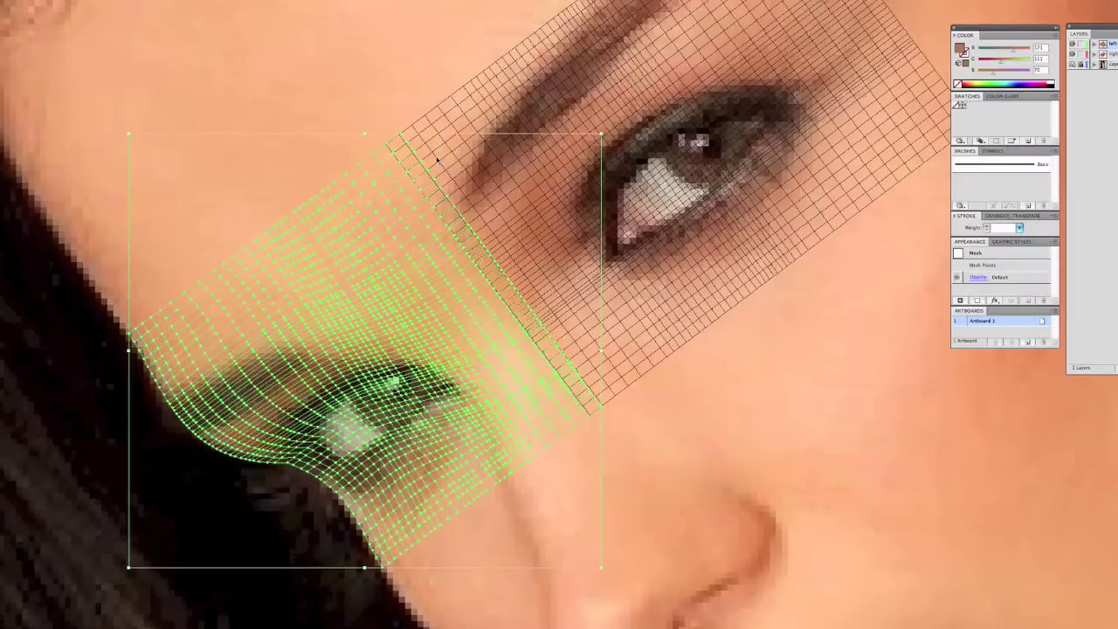
left_click(463, 114)
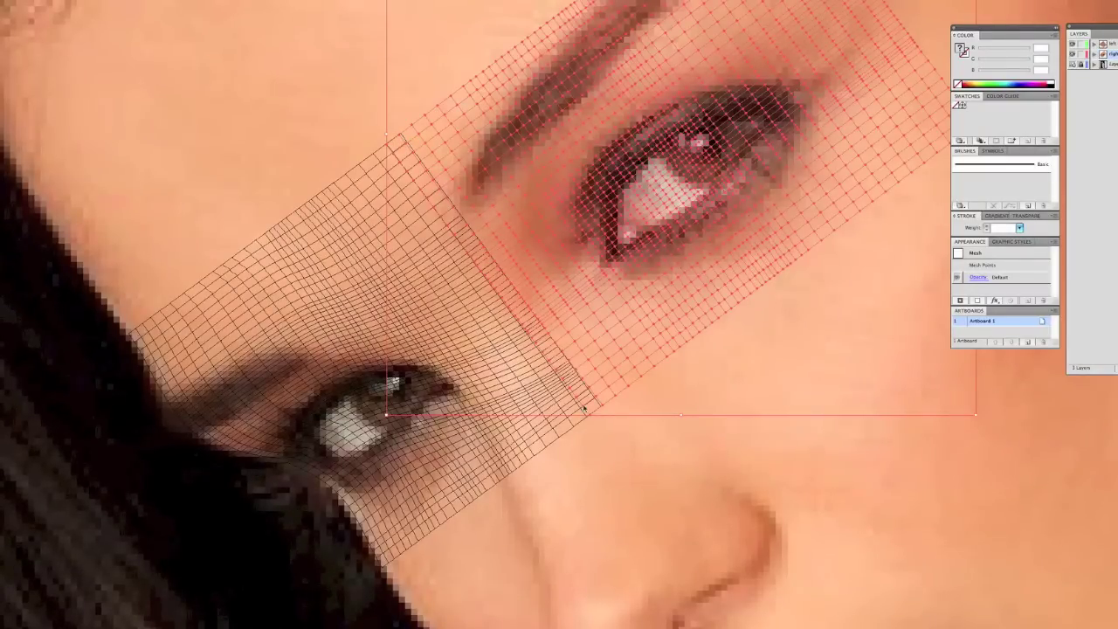
left_click(602, 452)
left_click(578, 414)
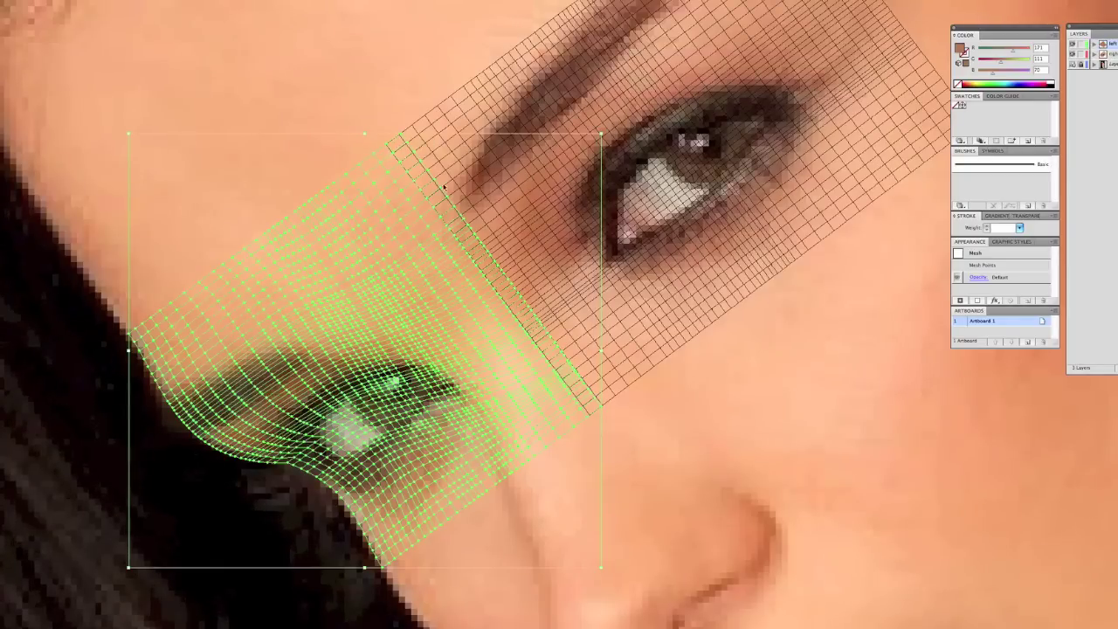
left_click(359, 122)
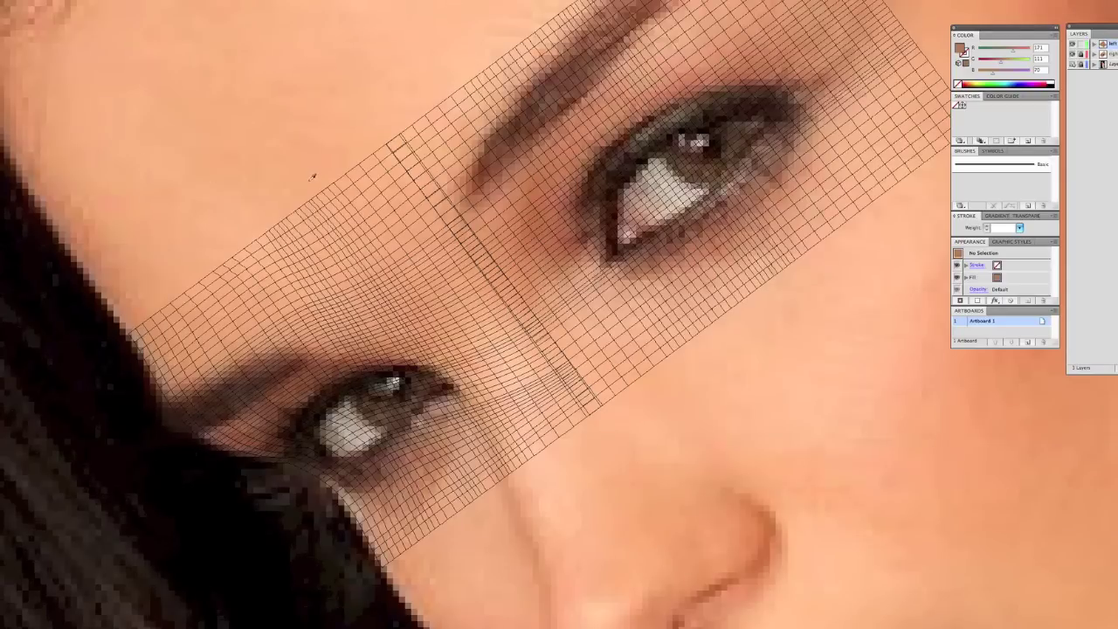
Colour the upper corner points on the left-eye mesh's inner edge with skin tones sampled from the photo.
left_click(401, 136)
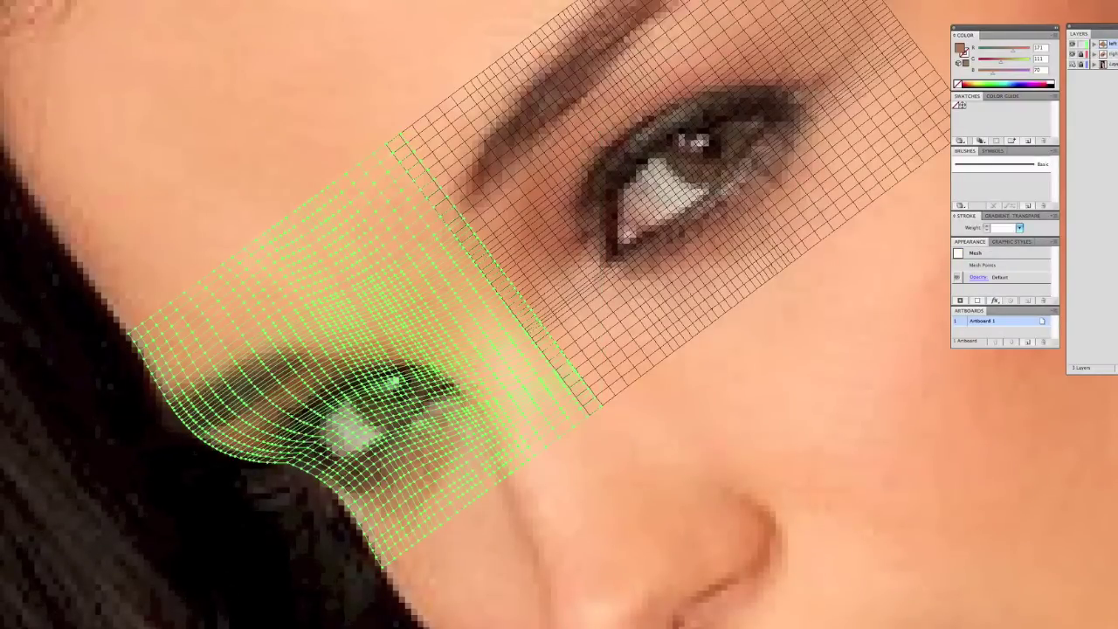
left_click(385, 109)
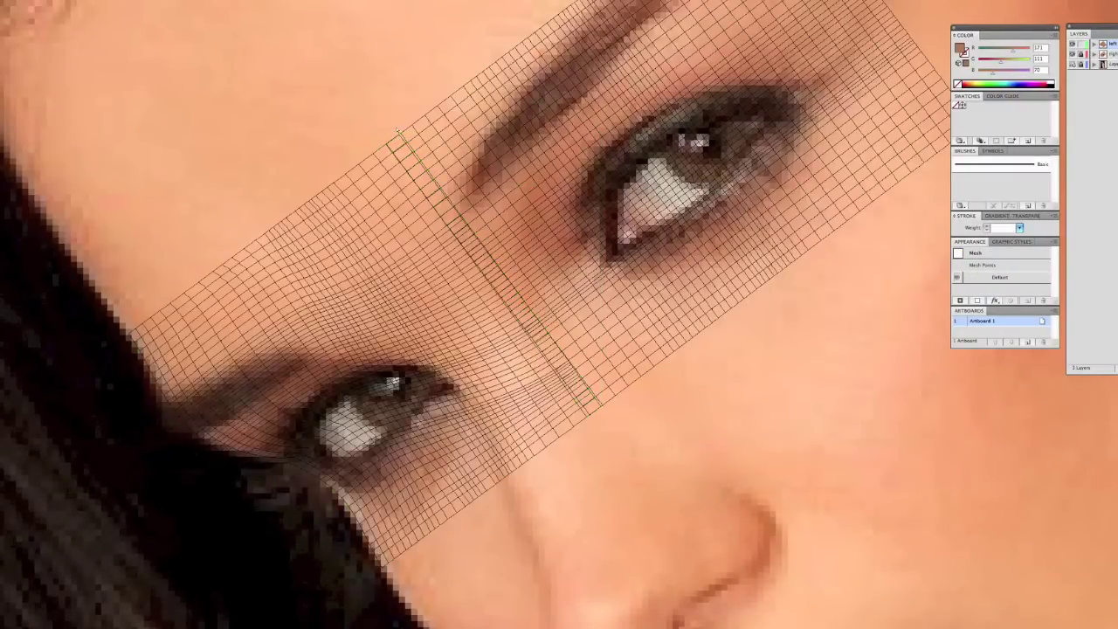
left_click(402, 136)
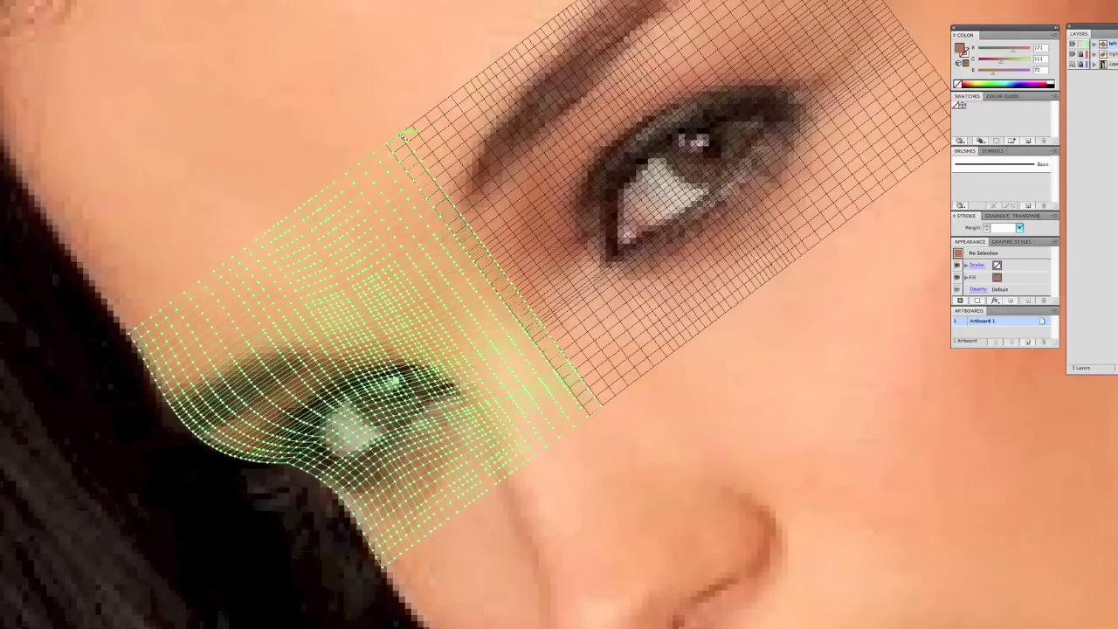
left_click(406, 143, "super")
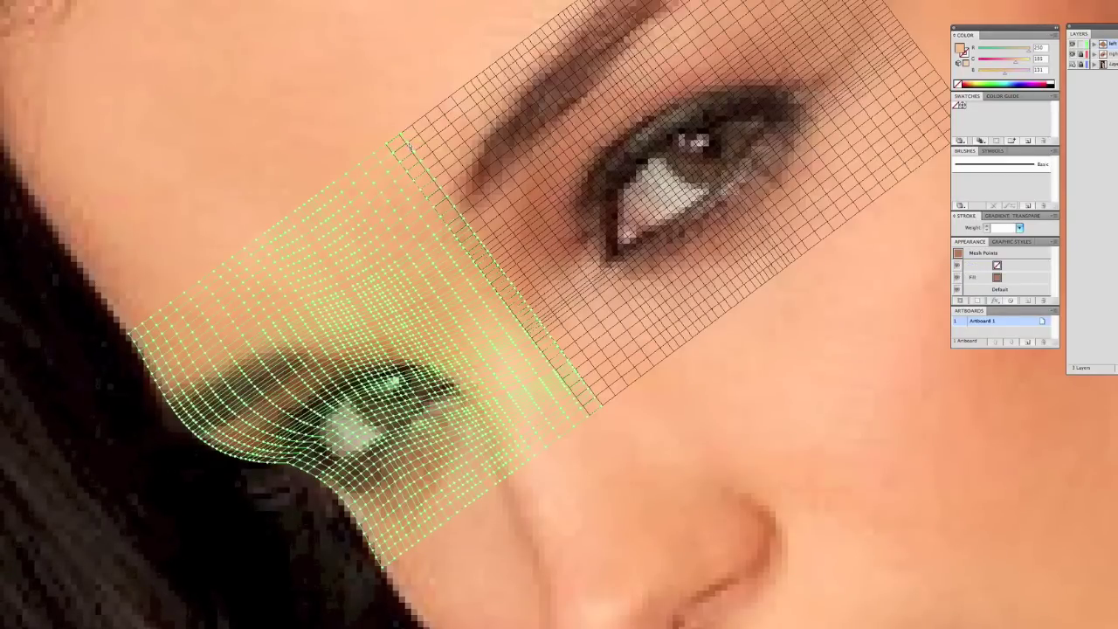
left_click(406, 141)
left_click(409, 141)
Apply sampled skin tones to the inner-edge mesh points from the upper corner down to the start of the right eyebrow.
left_click(410, 149, "super")
left_click(421, 164, "super")
left_click(426, 171, "super")
left_click(426, 171)
left_click(435, 179, "super")
left_click(436, 178)
left_click(442, 190, "super")
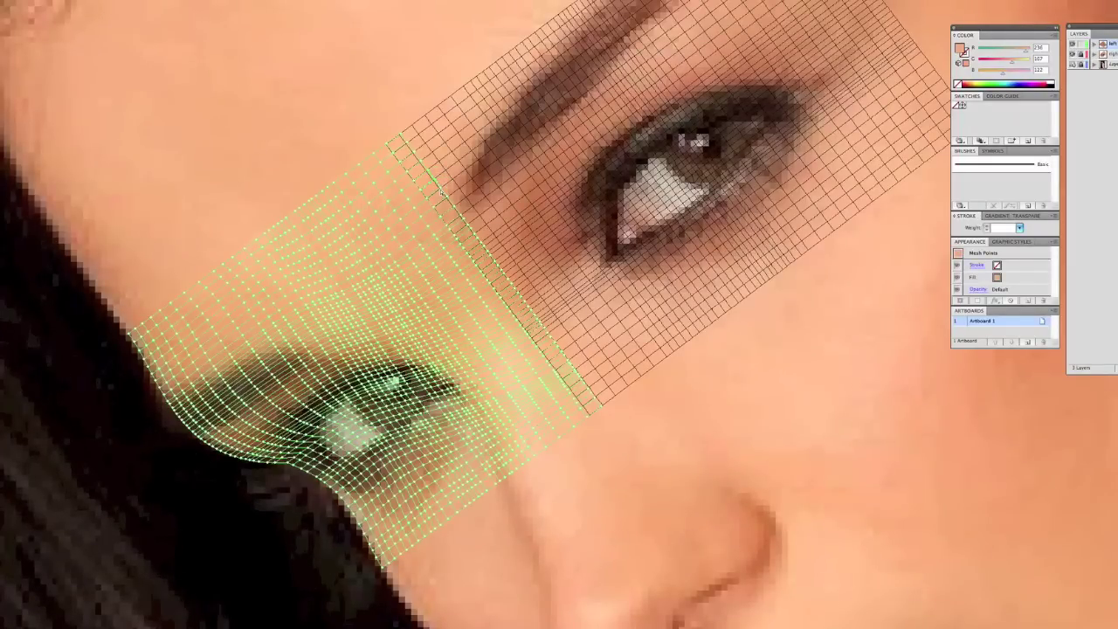
left_click(441, 189)
Recolour the left-eye mesh's inner-edge points beside and just below the right eyebrow's inner end with the photo's skin tones.
left_click(448, 200, "super")
left_click(448, 197)
left_click(449, 199, "super")
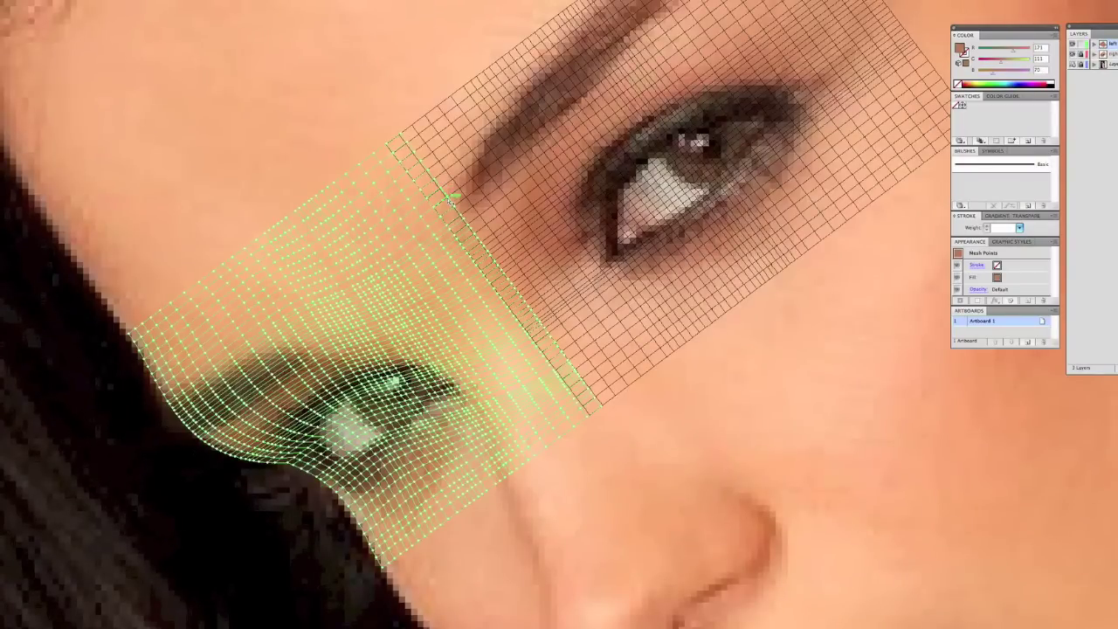
left_click(447, 199)
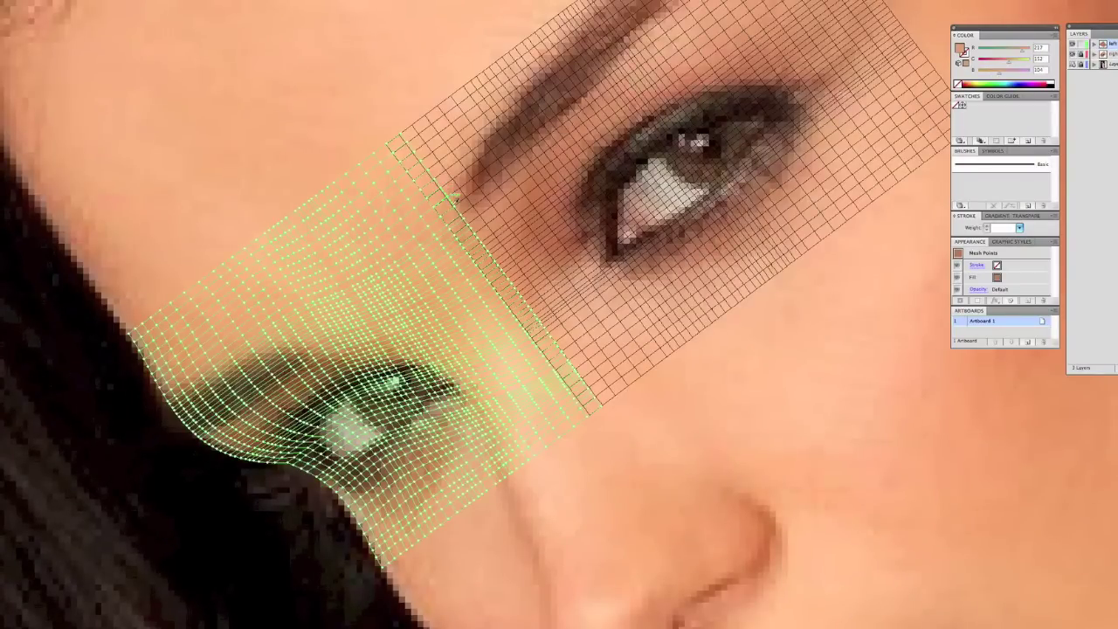
left_click(455, 205, "super")
left_click(457, 205)
left_click(461, 214)
left_click(460, 214)
left_click(465, 221, "super")
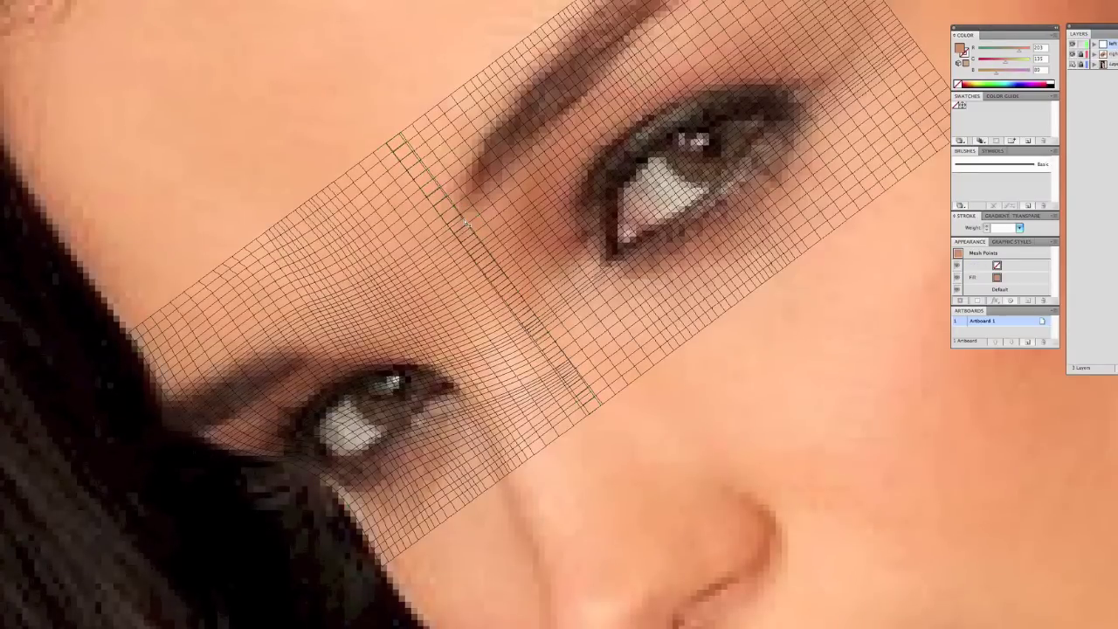
left_click(463, 215)
left_click(465, 216)
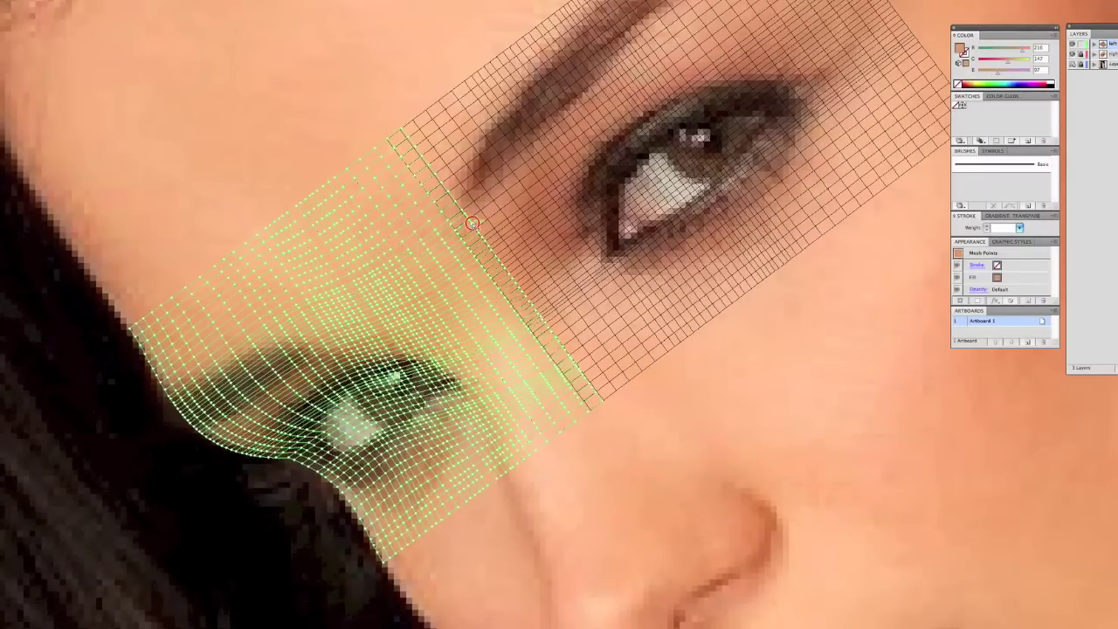
Give the inner-edge mesh points between eyebrow and eye level the skin colours sampled from the photo underneath.
left_click(474, 221)
left_click(472, 224)
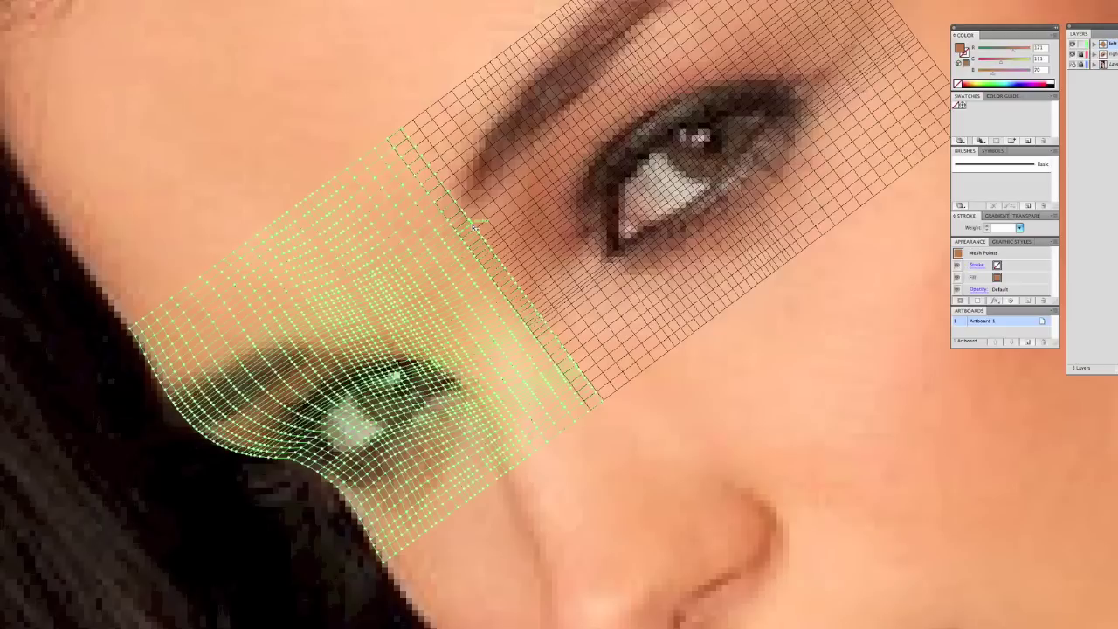
left_click(474, 225)
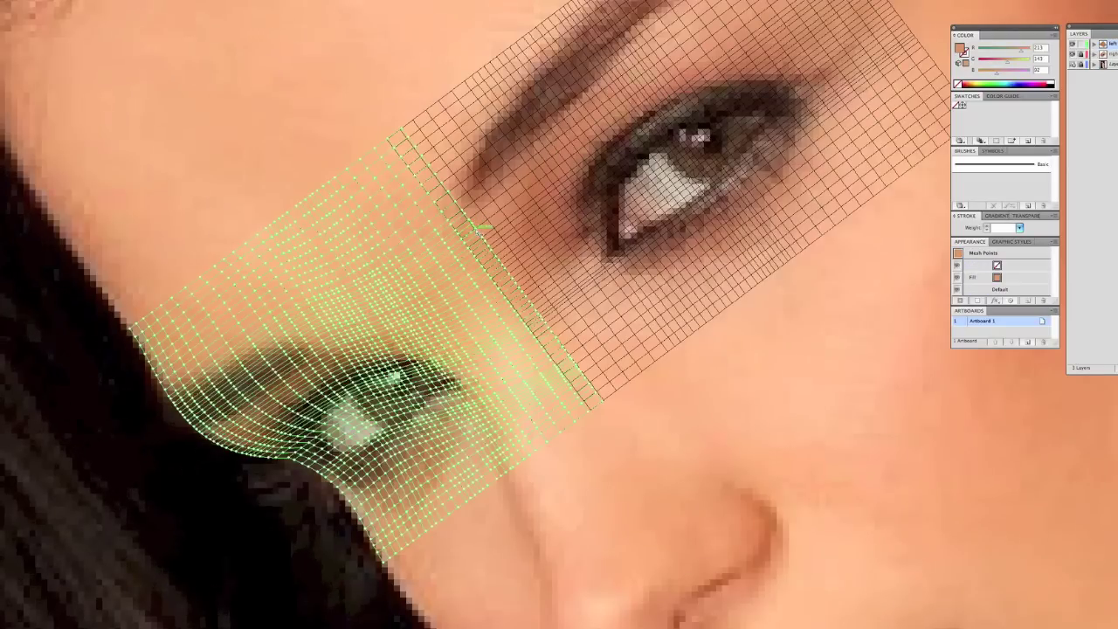
left_click(477, 228)
left_click(478, 230)
left_click(481, 232)
left_click(481, 234)
left_click(484, 233)
left_click(488, 234)
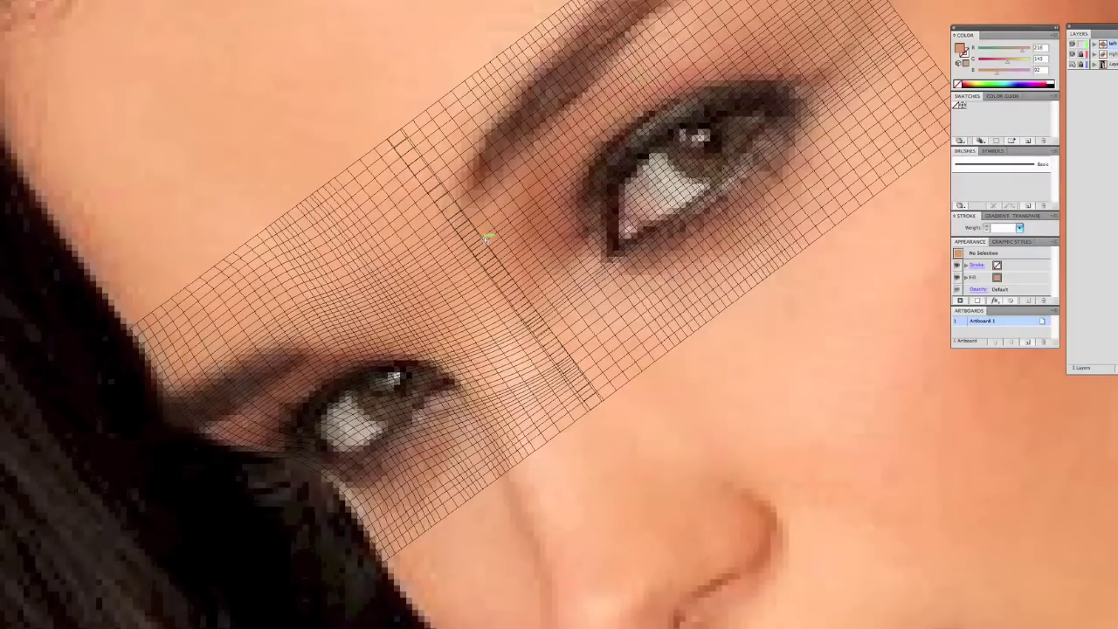
key("ctrl+shift+z")
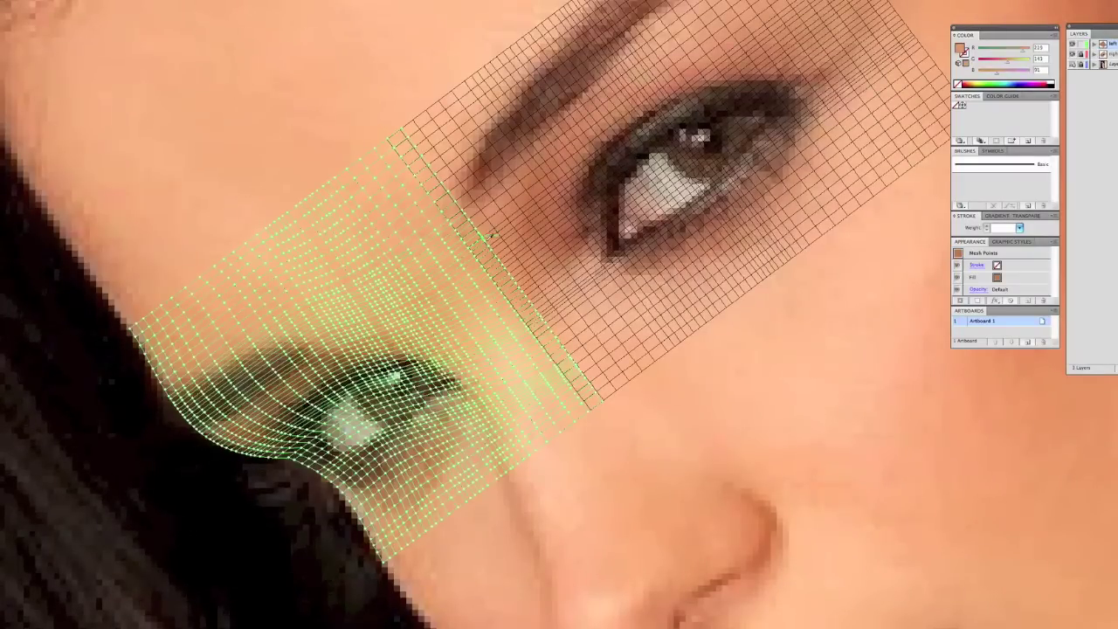
Sample the photo's skin tones onto the left-eye mesh's inner-edge points level with the right eye's inner corner.
key("ctrl+plus")
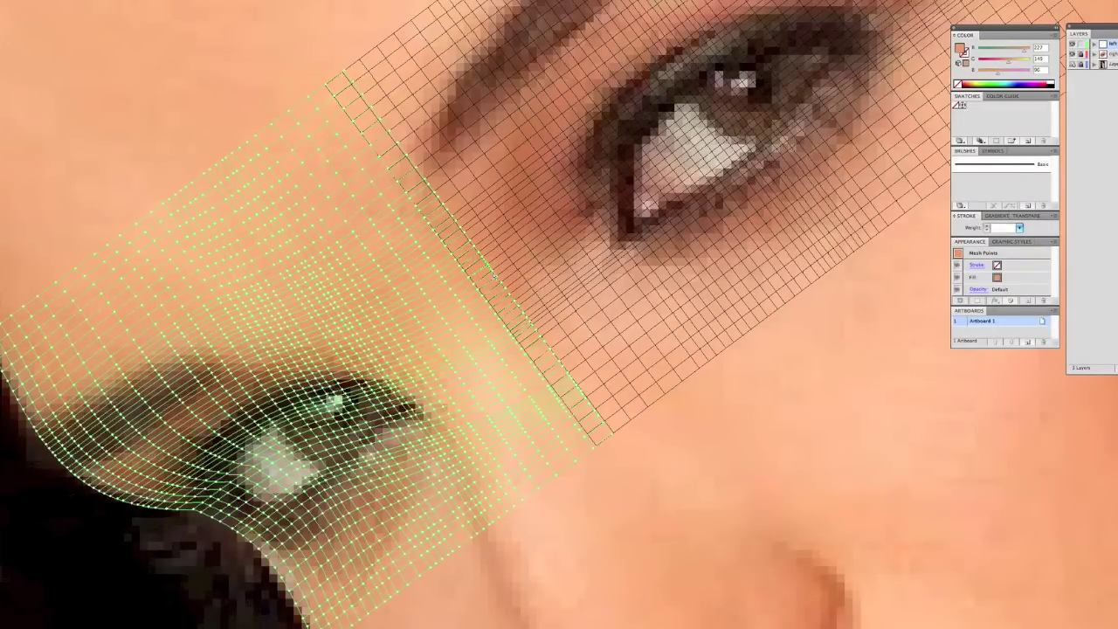
left_click(494, 273)
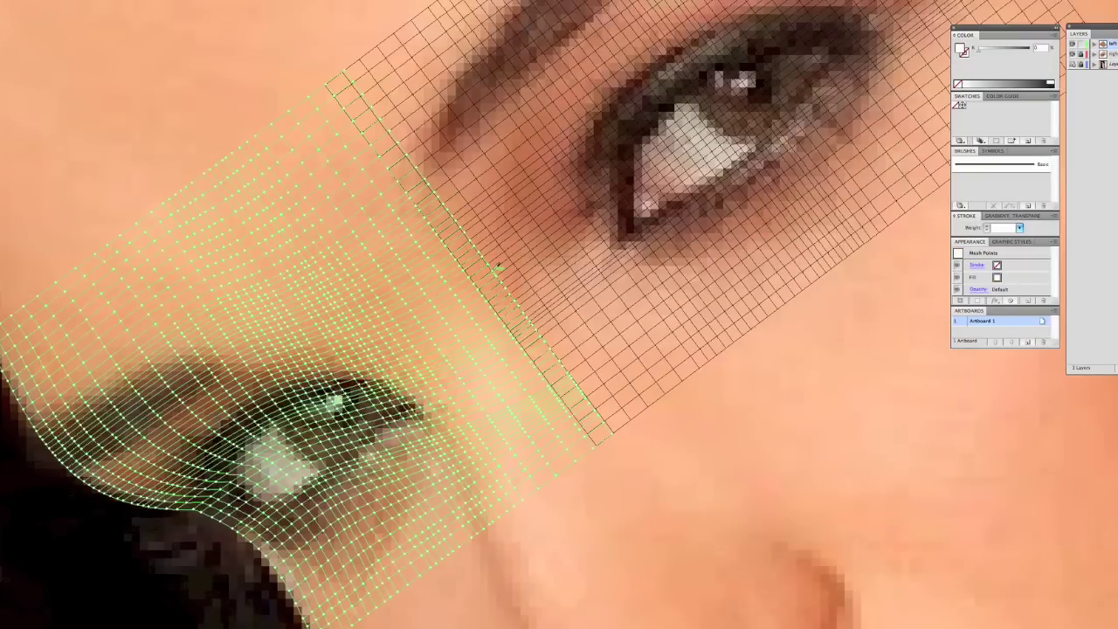
left_click(494, 274)
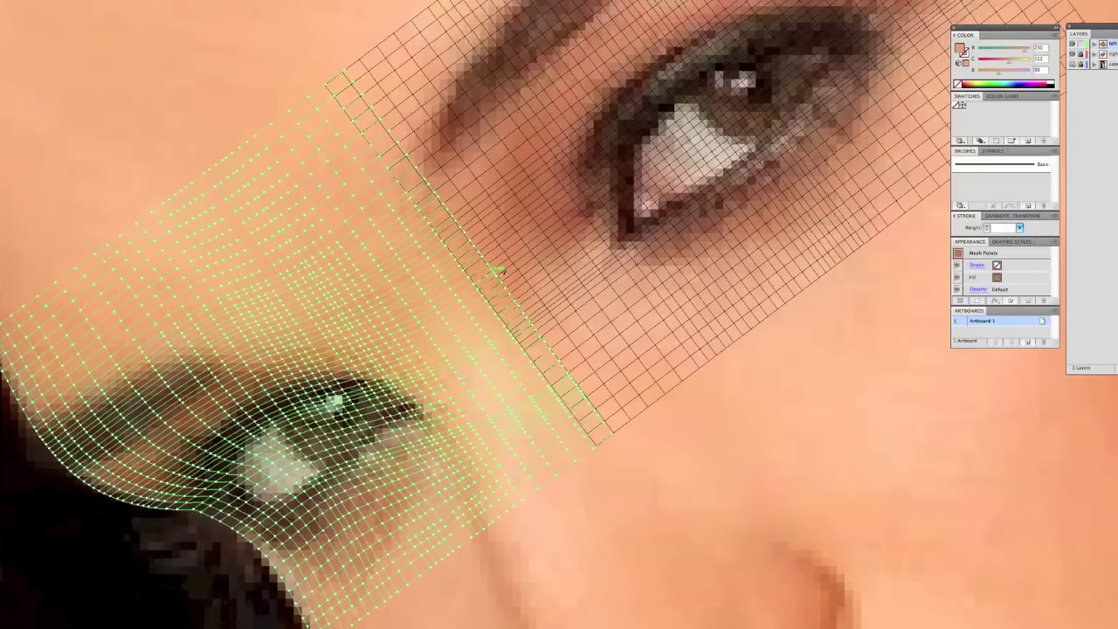
left_click(497, 277)
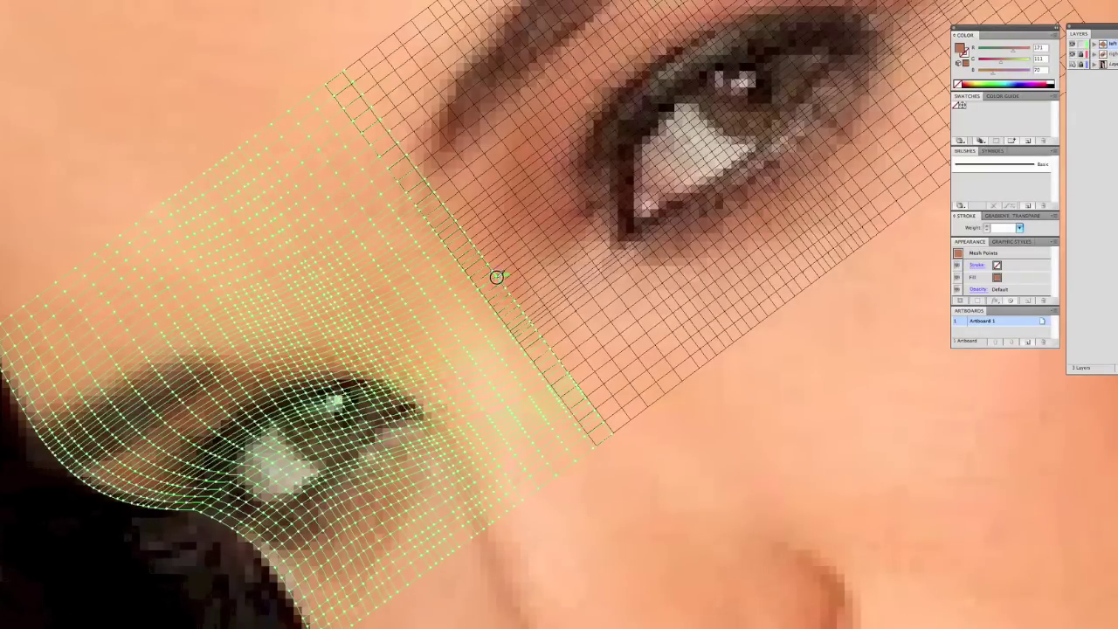
key("ctrl+shift+a")
left_click(503, 283)
left_click(506, 291)
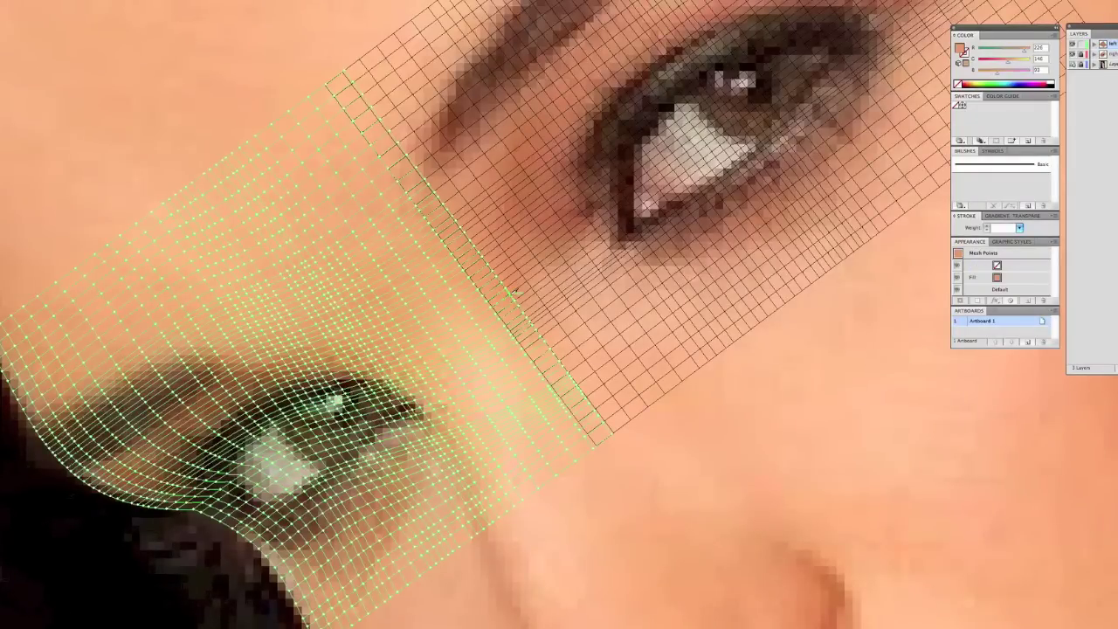
left_click(513, 295)
left_click(521, 306)
left_click(524, 313)
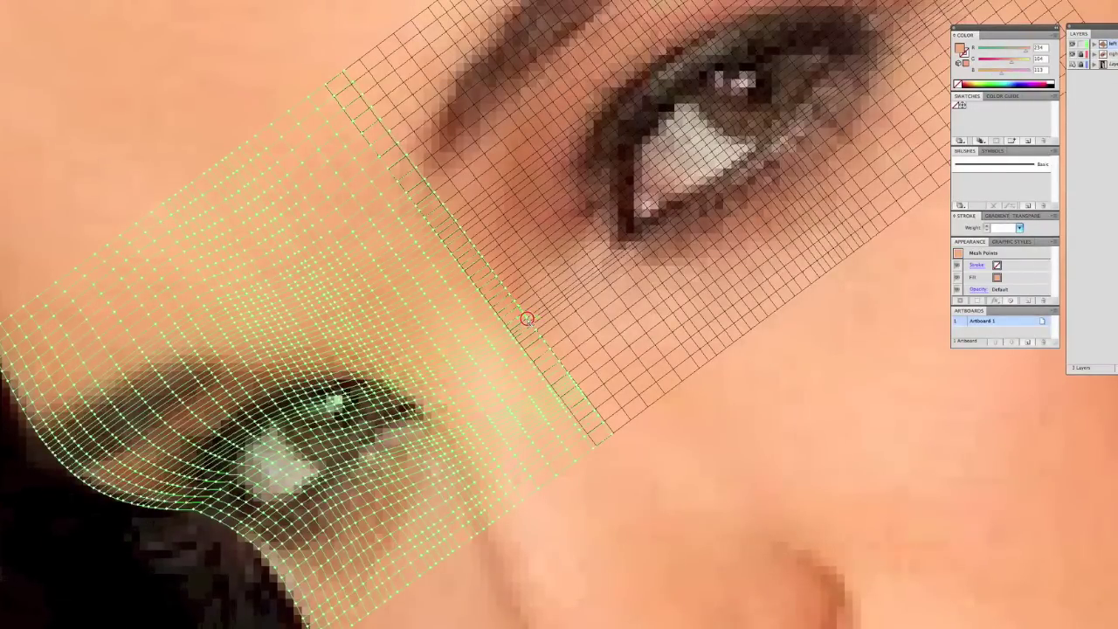
Colour the inner-edge mesh points just below the level of the right eye's inner corner with sampled skin tones.
left_click(525, 316)
left_click(528, 316)
left_click(530, 322)
left_click(531, 323)
key("ctrl+shift+a")
left_click(536, 326)
left_click(538, 329)
left_click(549, 339)
left_click(545, 345)
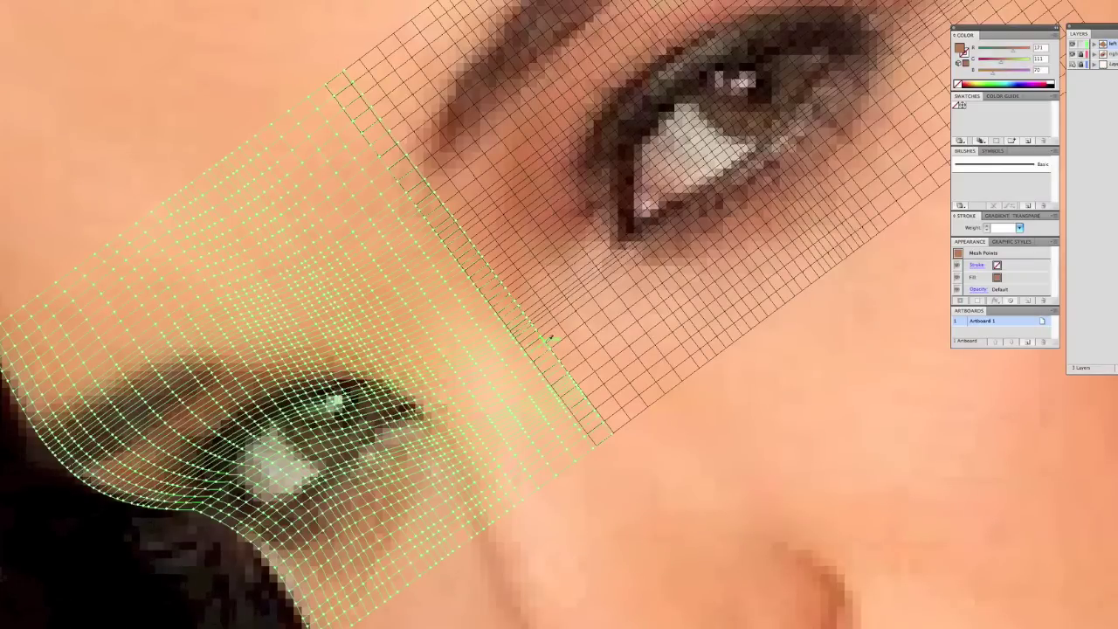
left_click(548, 338)
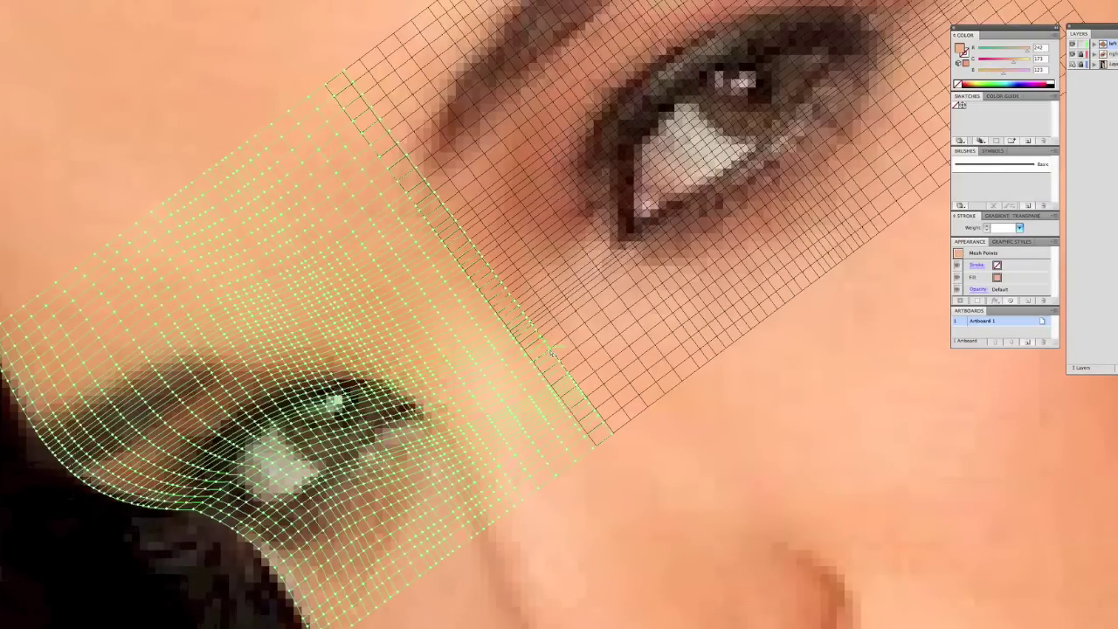
Fill the left-eye mesh's inner-edge points towards its lower corner with skin tones sampled from the photo.
left_click(556, 349)
left_click(561, 366)
left_click(563, 358)
left_click(566, 371)
left_click(573, 371)
left_click(572, 378)
left_click(573, 379)
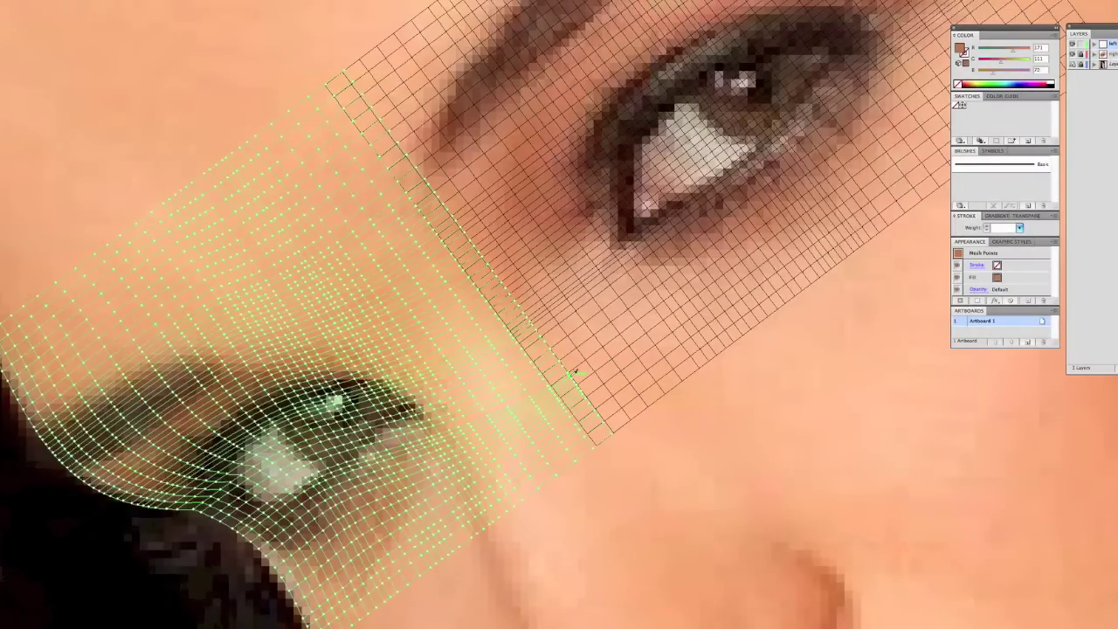
key("ctrl+shift+a")
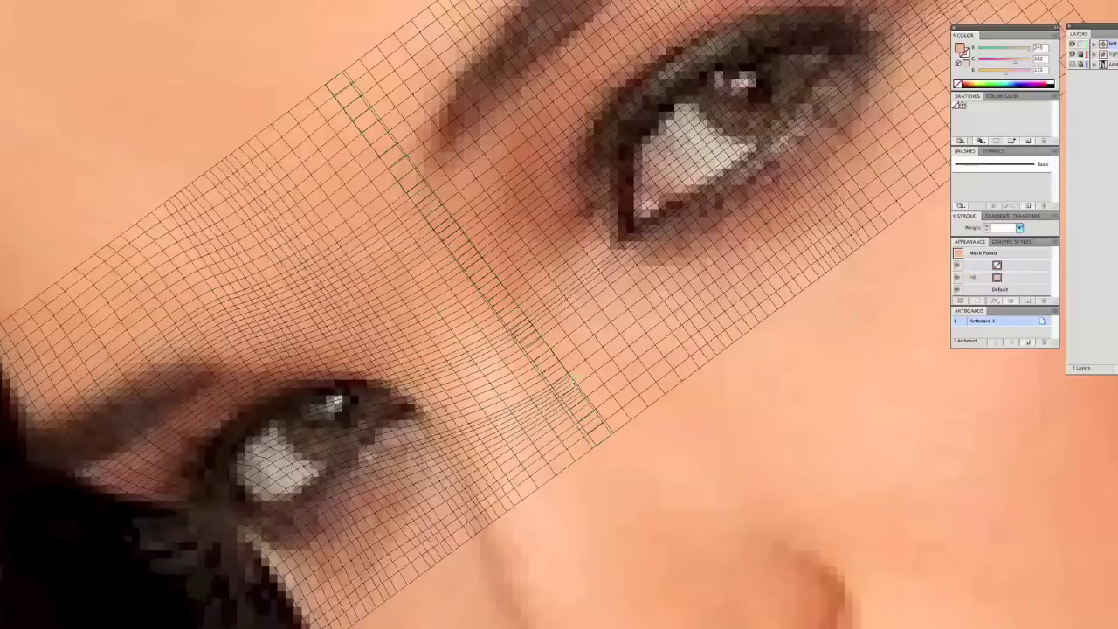
left_click(574, 378)
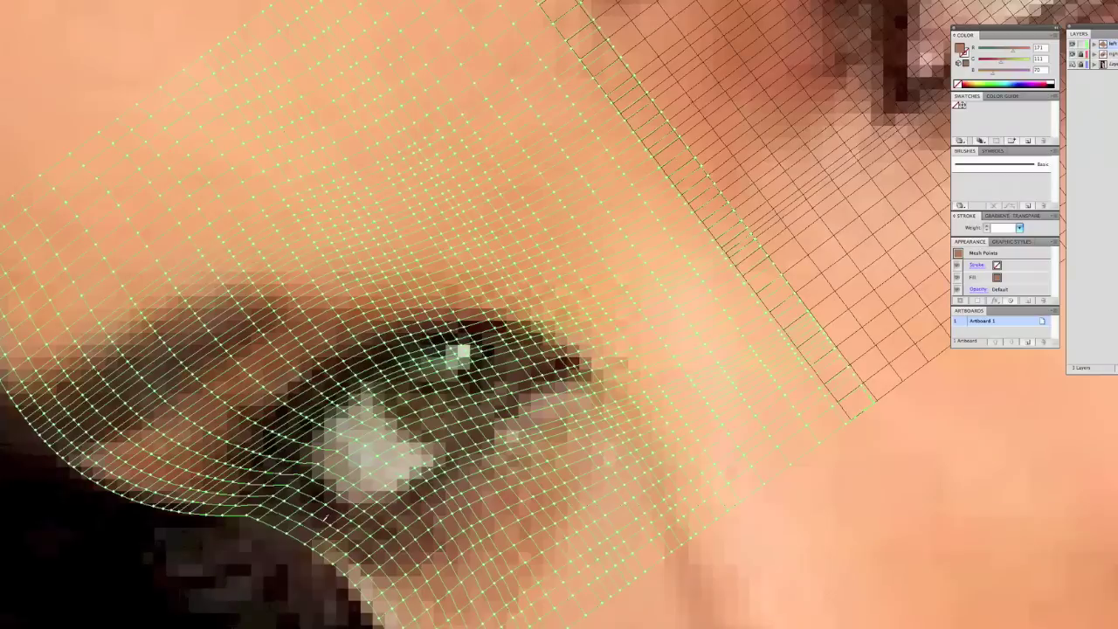
Colour the lower-end points of the mesh column just inside the left-eye mesh's inner edge with skin tones sampled from the photo.
left_click(843, 421)
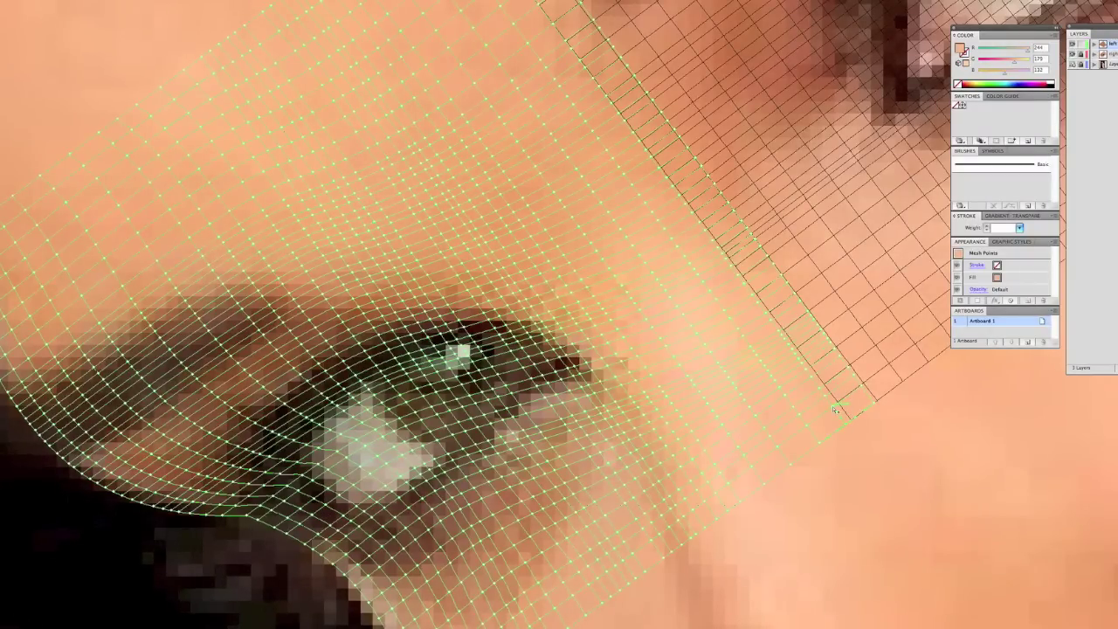
left_click(859, 380)
left_click(816, 380)
left_click(814, 376)
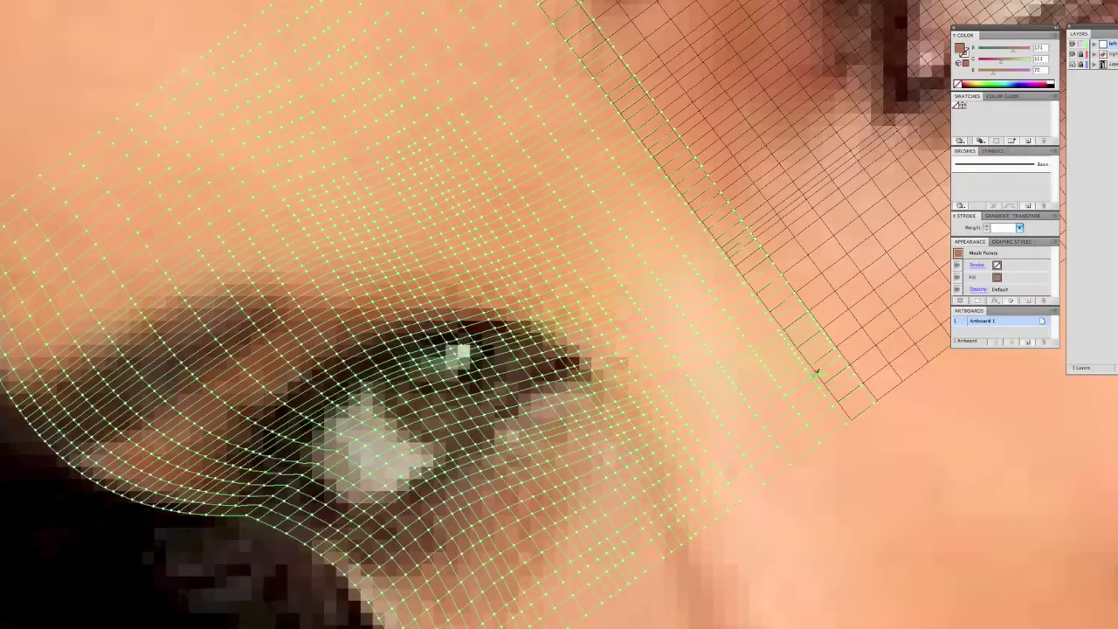
left_click(816, 372)
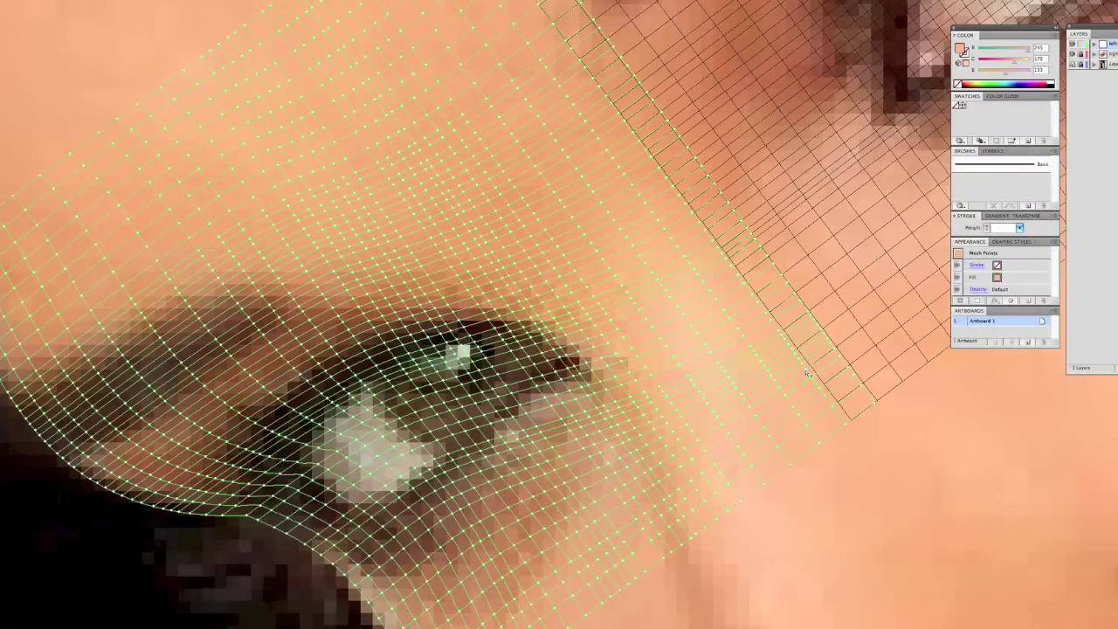
Sample the photo's skin tones onto the next points up that column, just above the left-eye mesh's lower inner corner.
left_click(806, 369)
left_click(805, 367)
left_click(805, 369, "super")
left_click(804, 368)
left_click(799, 358)
left_click(779, 331)
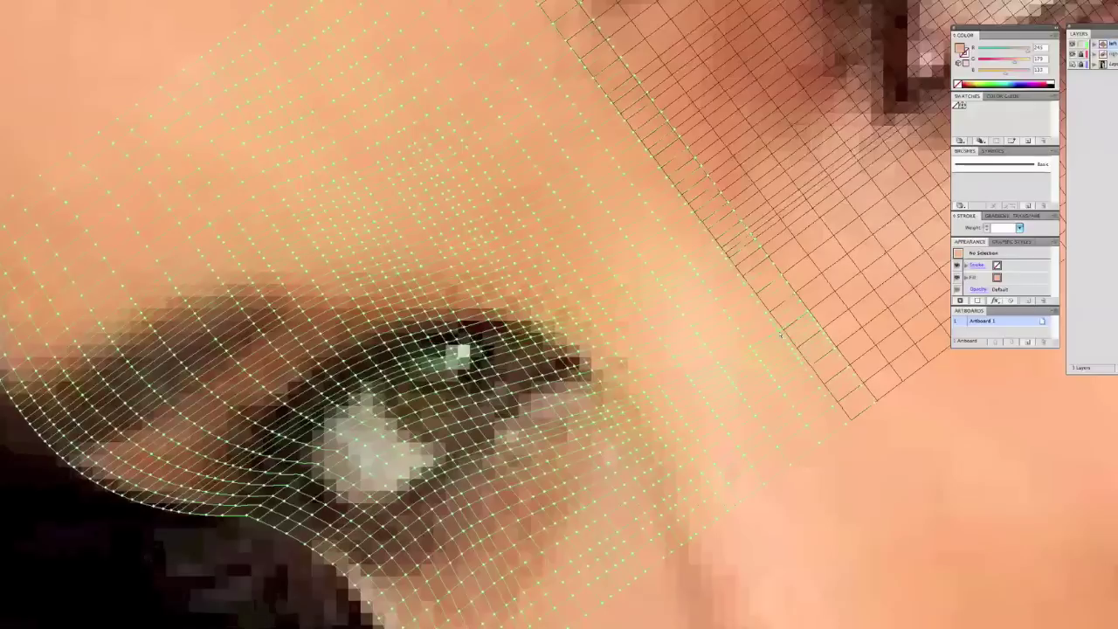
left_click(780, 333)
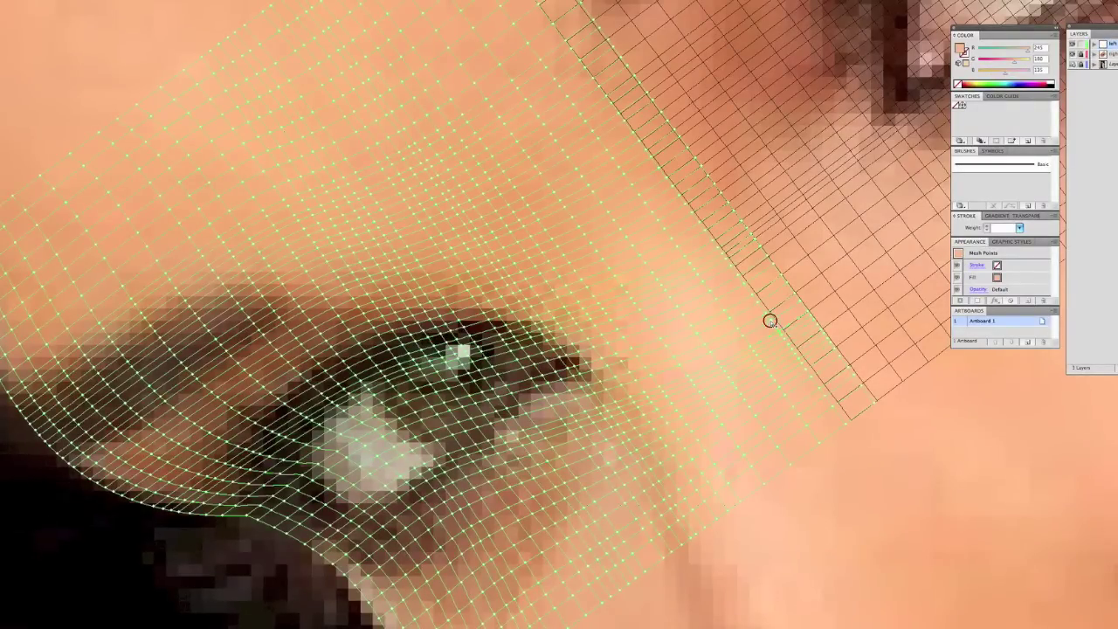
Continue up the same column to about its middle, giving each mesh point the skin tone of the photo underneath.
left_click(771, 319)
left_click(766, 312)
left_click(758, 304)
left_click(758, 305)
left_click(754, 297)
left_click(749, 284)
left_click(748, 280)
left_click(723, 255)
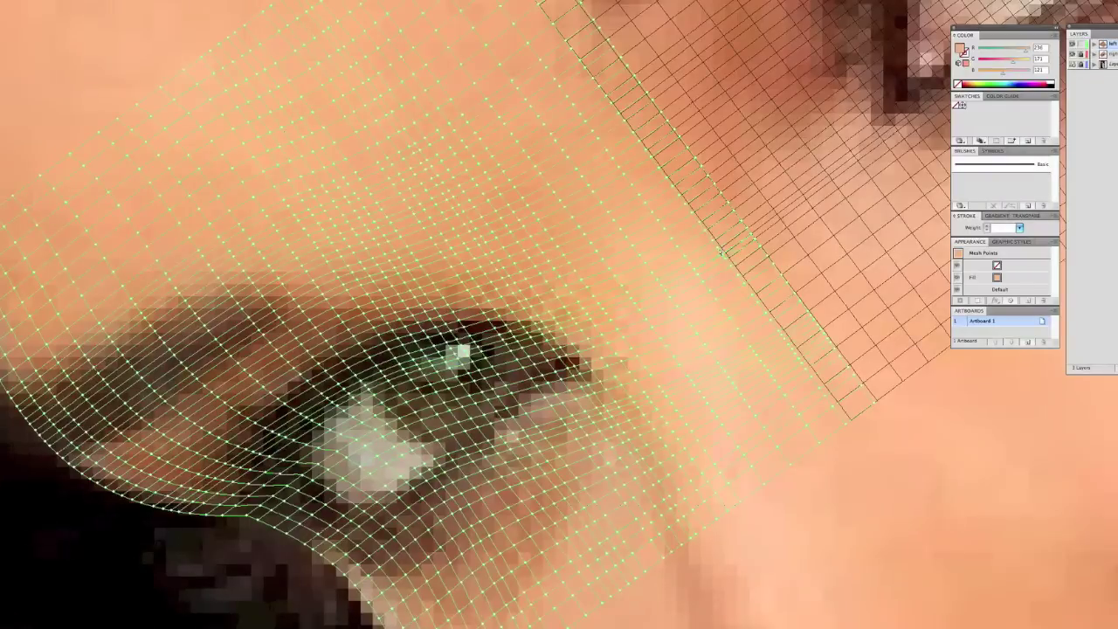
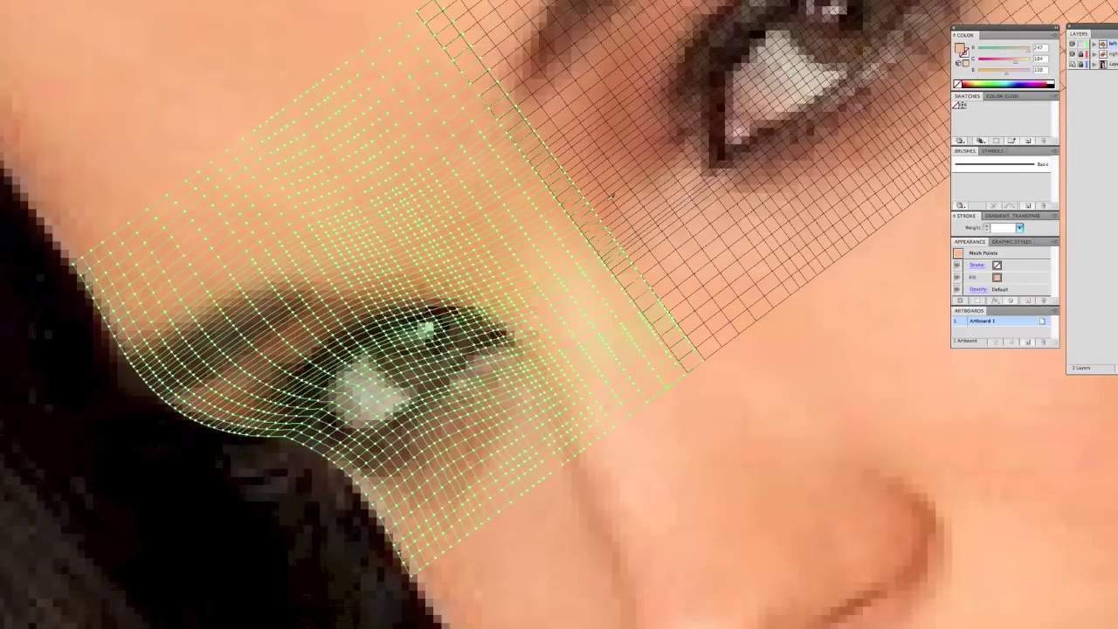
Fill the outermost mesh points at the left-eye mesh's lower inner corner with skin tones sampled from the photo.
key("super+minus")
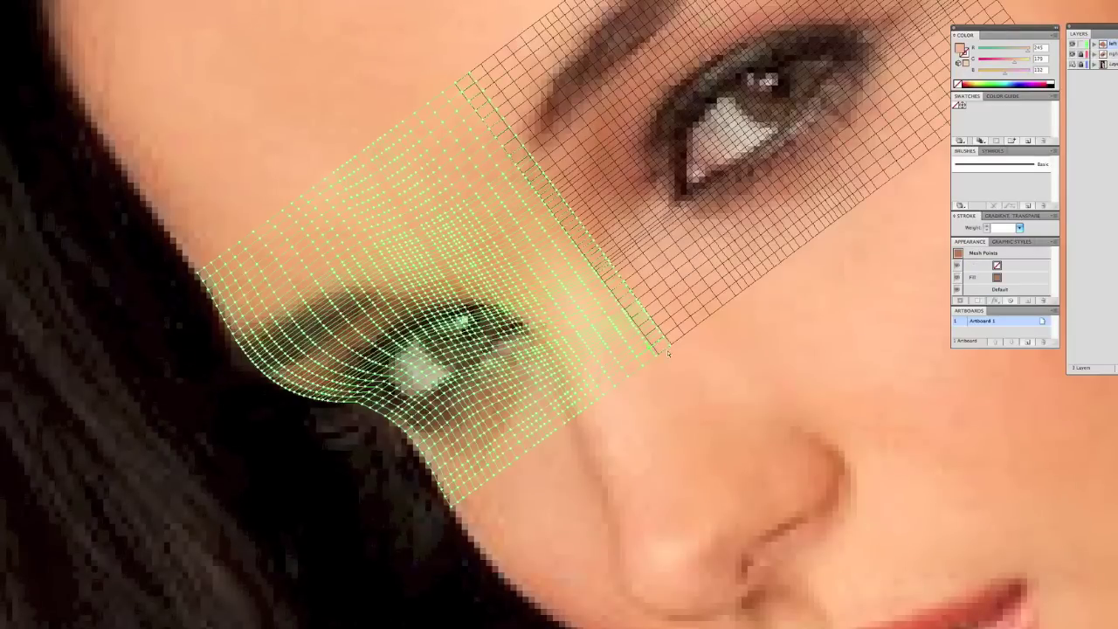
left_click(672, 345)
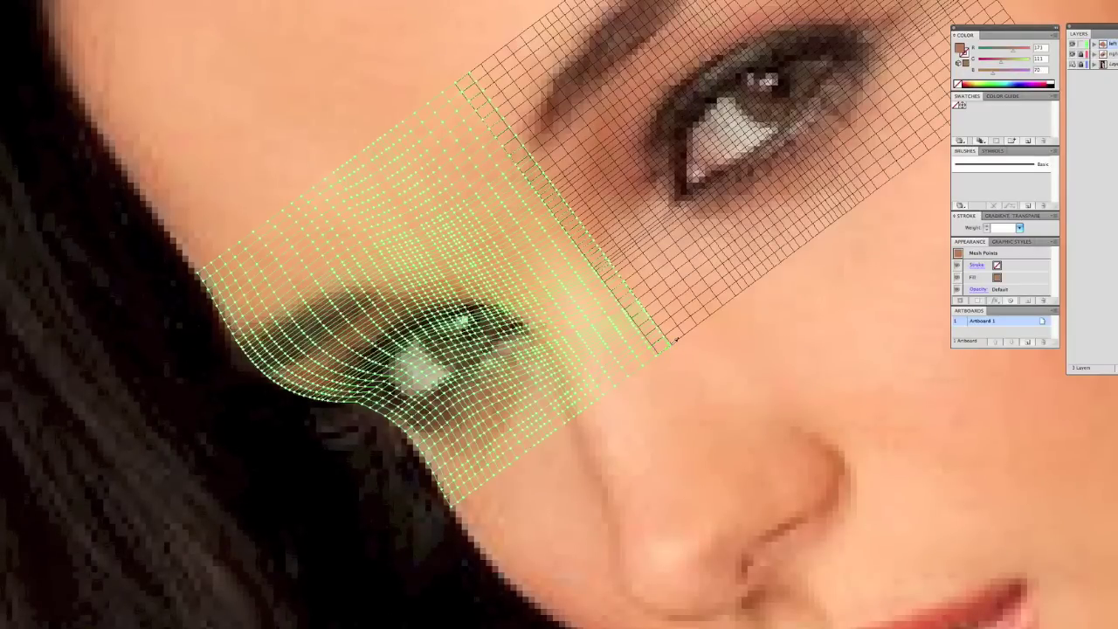
left_click(674, 341)
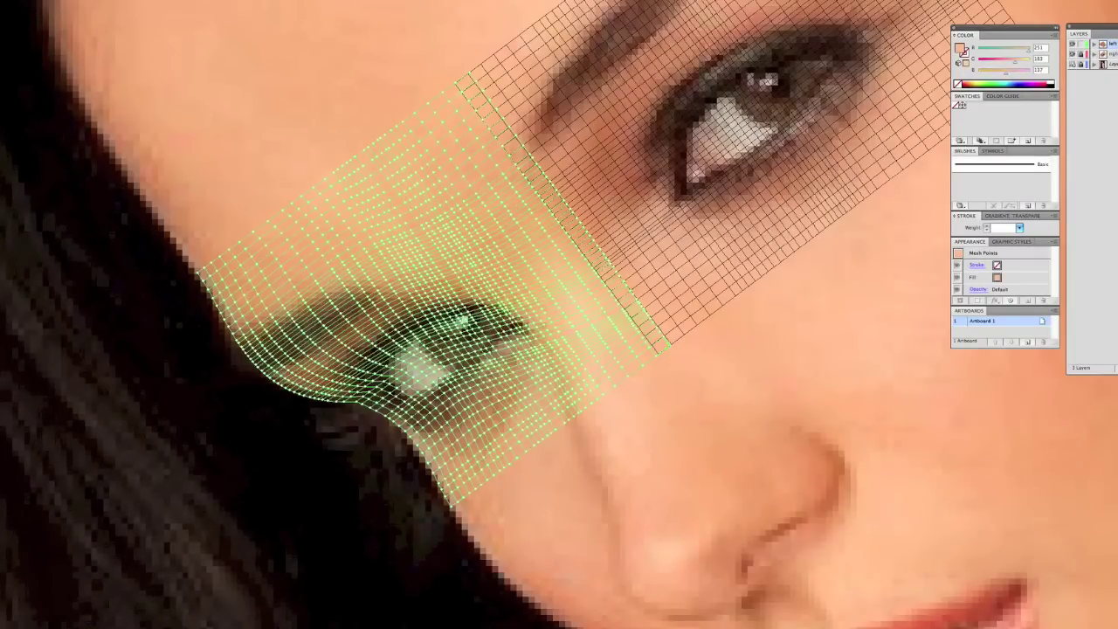
Switch the artwork from outline to preview display and colour the mesh points near the upper inner corner with sampled skin tones.
left_click(166, 0)
key("super+y")
left_click(846, 351)
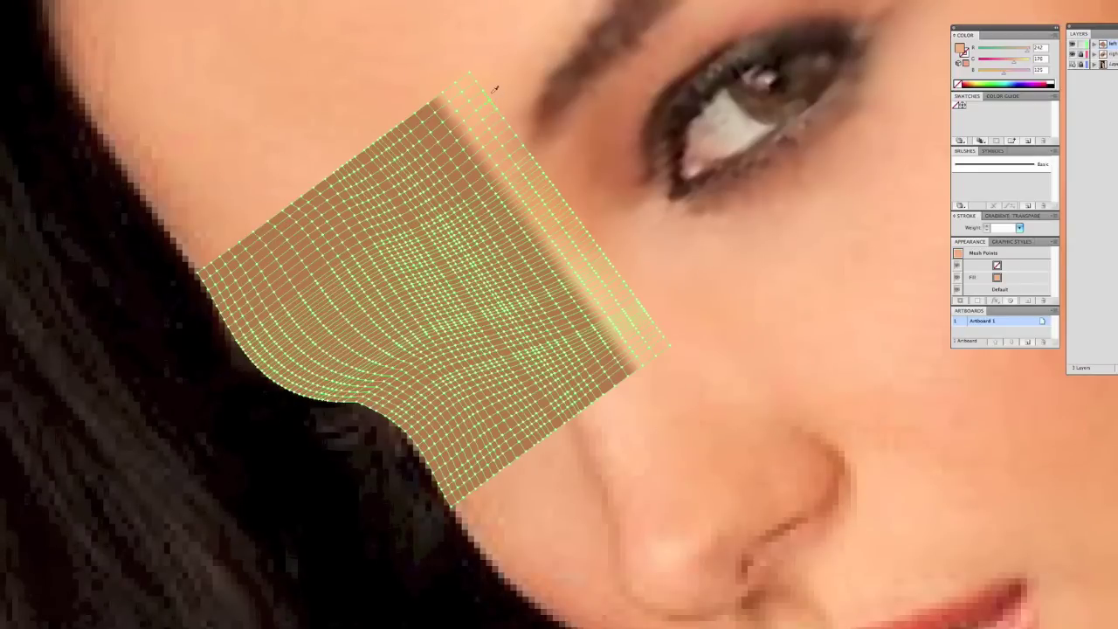
left_click(486, 92)
left_click(489, 90)
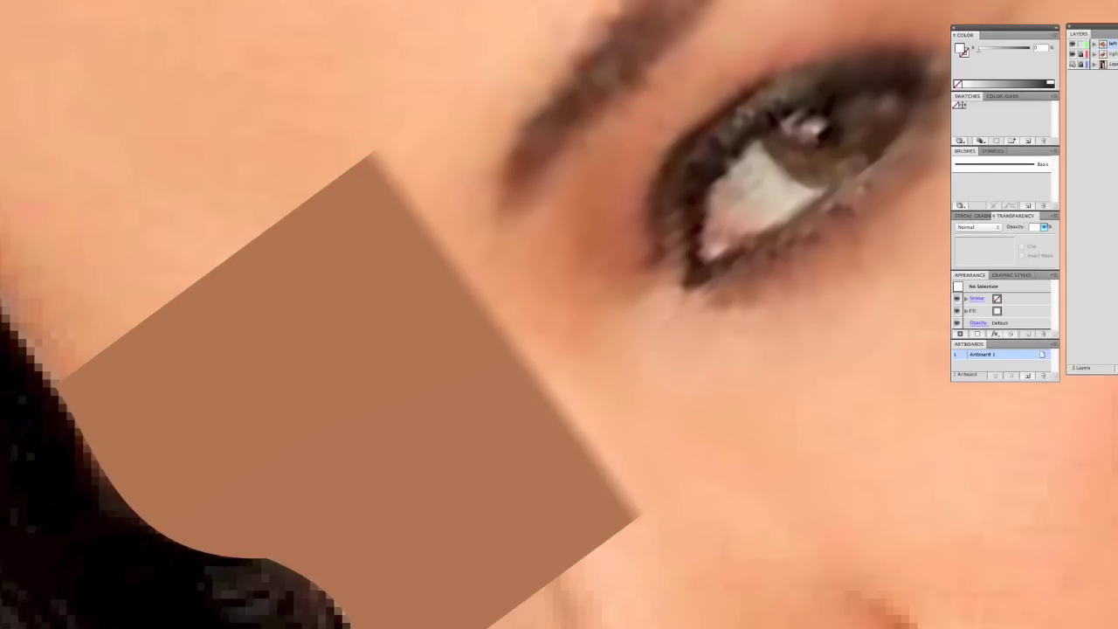
Select the whole left-eye gradient mesh on the portrait.
left_click(26, 0)
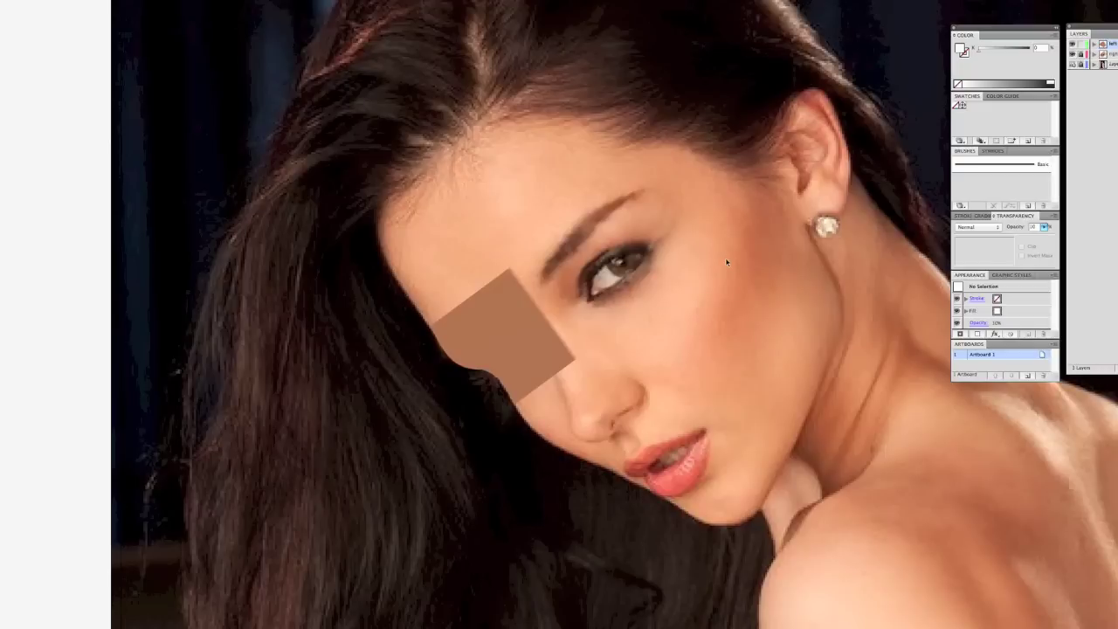
left_click(501, 325)
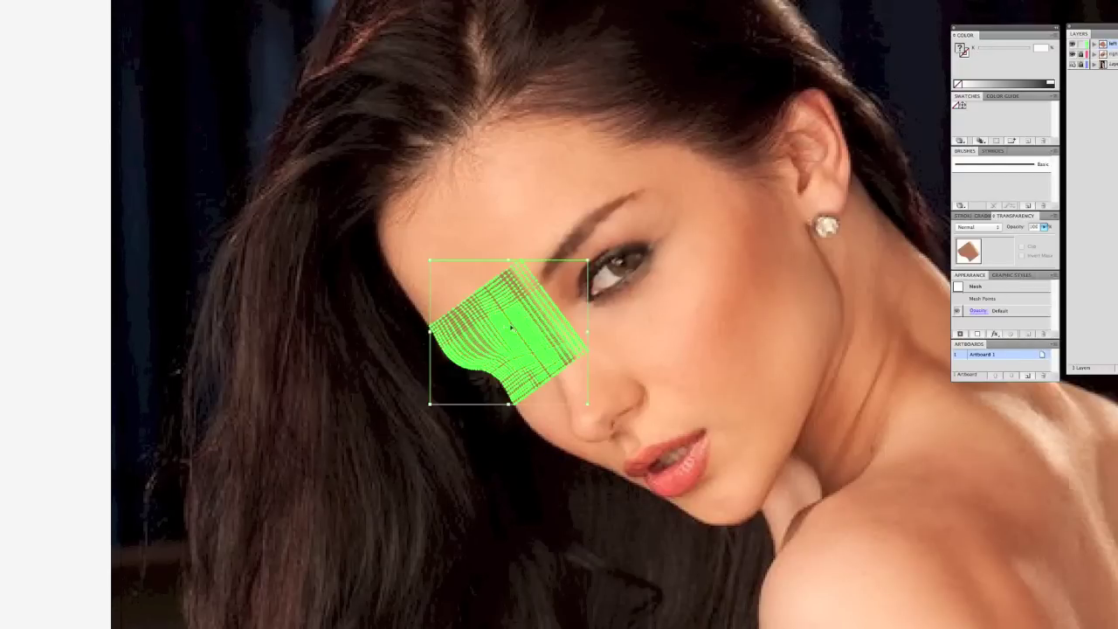